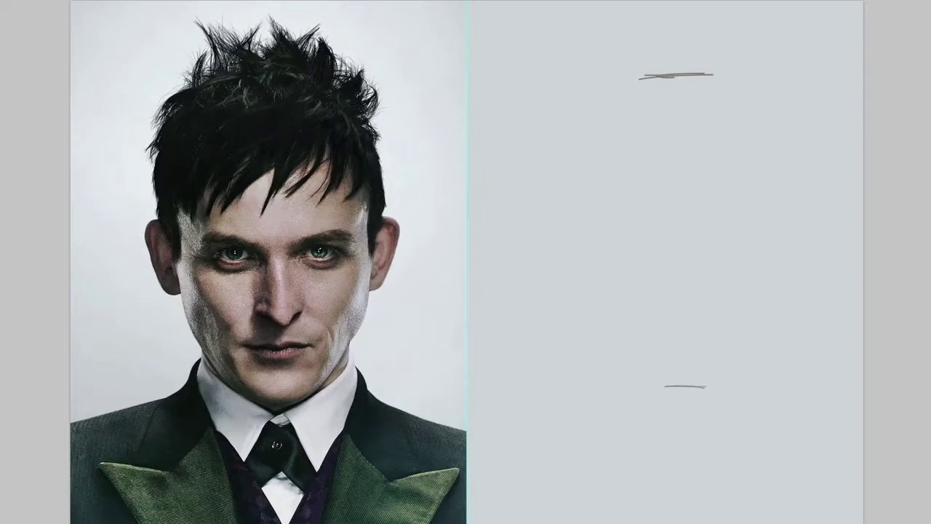
Mark both sides of the face and the chin line, erasing a stray side stroke.
left_click_drag(770, 190, 777, 282)
left_click_drag(586, 194, 588, 266)
left_click_drag(571, 162, 575, 254)
left_click_drag(778, 222, 777, 290)
left_click_drag(666, 396, 705, 386)
left_click_drag(587, 266, 590, 208)
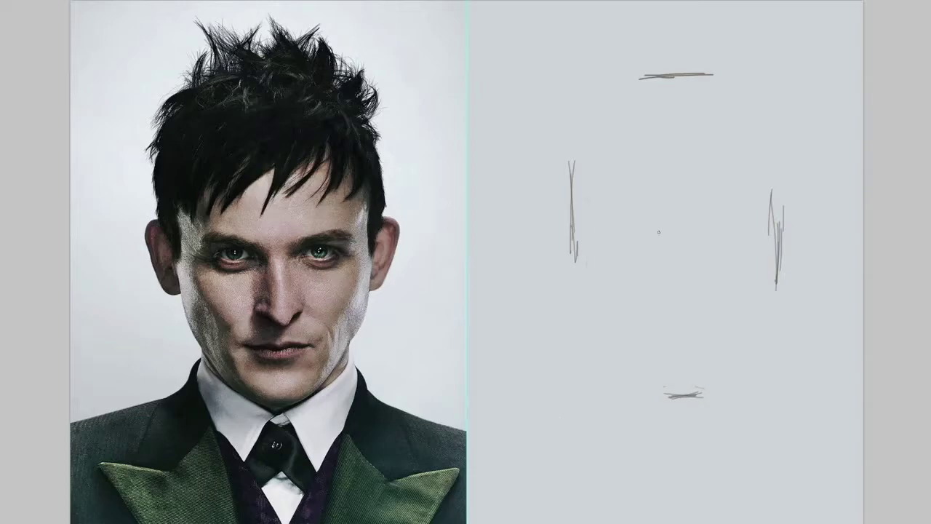
Block in the brow line, nose centre, nose wing and bridge.
left_click_drag(620, 222, 653, 235)
left_click_drag(677, 187, 679, 295)
left_click_drag(693, 227, 750, 221)
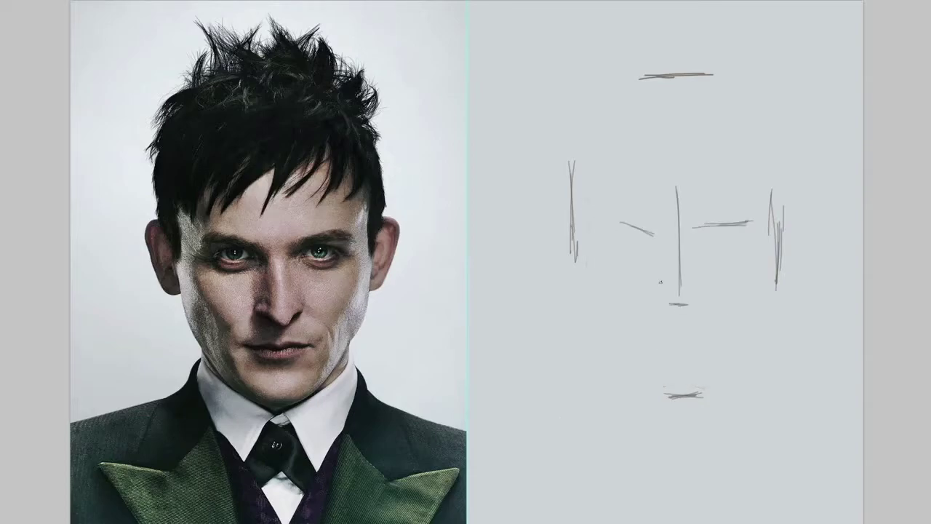
left_click_drag(650, 340, 724, 333)
left_click_drag(755, 214, 754, 255)
mouse_move(716, 221)
left_mouse_down()
mouse_move(691, 285)
mouse_move(671, 302)
left_mouse_up()
mouse_move(670, 288)
left_mouse_down()
mouse_move(668, 234)
mouse_move(607, 248)
mouse_move(608, 284)
mouse_move(644, 340)
left_mouse_up()
Sketch the cheeks and diagonal jawlines on both sides of the face.
mouse_move(639, 309)
left_mouse_down()
mouse_move(650, 375)
mouse_move(665, 392)
left_mouse_up()
mouse_move(756, 244)
left_mouse_down()
mouse_move(755, 285)
mouse_move(719, 384)
left_mouse_up()
left_click_drag(778, 227, 777, 307)
left_click_drag(766, 336, 729, 386)
mouse_move(578, 222)
left_mouse_down()
mouse_move(580, 262)
mouse_move(620, 371)
left_mouse_up()
left_click_drag(584, 306, 647, 393)
Rough in the hairline, side-of-head lines and both ear outlines.
left_click_drag(680, 134, 645, 182)
left_click_drag(571, 223, 581, 237)
left_click_drag(587, 196, 586, 237)
mouse_move(783, 189)
left_mouse_down()
mouse_move(774, 224)
mouse_move(781, 271)
left_mouse_up()
mouse_move(551, 205)
left_mouse_down()
mouse_move(566, 270)
mouse_move(575, 218)
left_mouse_up()
mouse_move(800, 208)
left_mouse_down()
mouse_move(783, 203)
mouse_move(780, 233)
left_mouse_up()
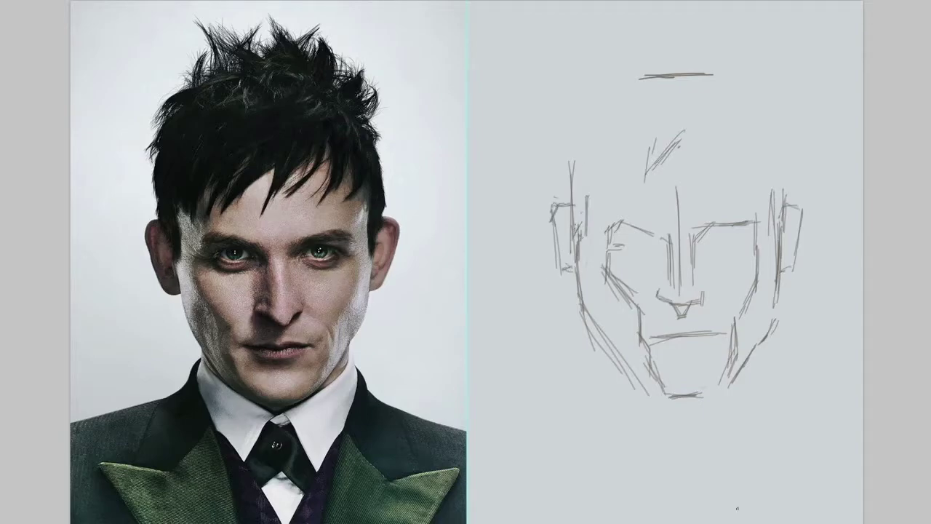
Close the chin outline, draw the vertical centre line, and mark mouth and nose tip.
left_click_drag(652, 387, 717, 406)
left_click_drag(642, 403, 687, 414)
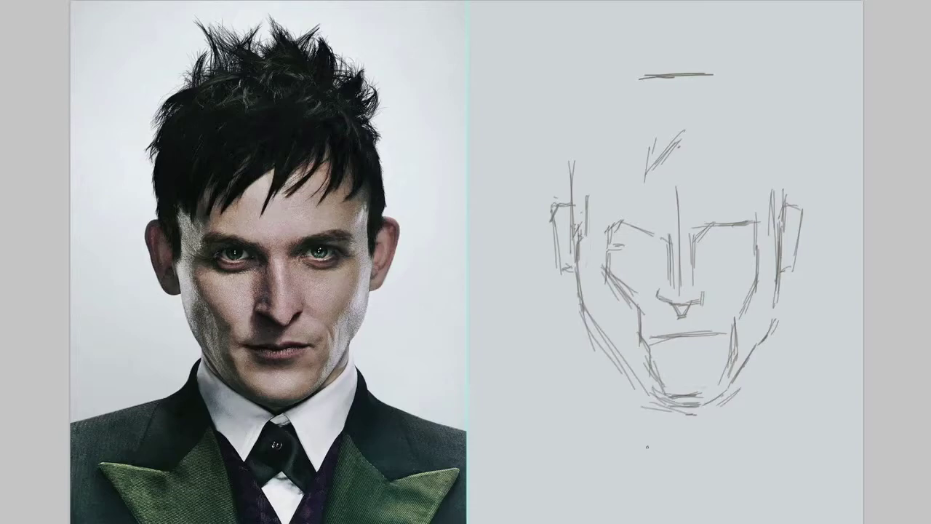
left_click_drag(685, 305, 687, 416)
mouse_move(659, 354)
left_mouse_down()
mouse_move(717, 352)
mouse_move(700, 365)
left_mouse_up()
left_click_drag(678, 343, 692, 341)
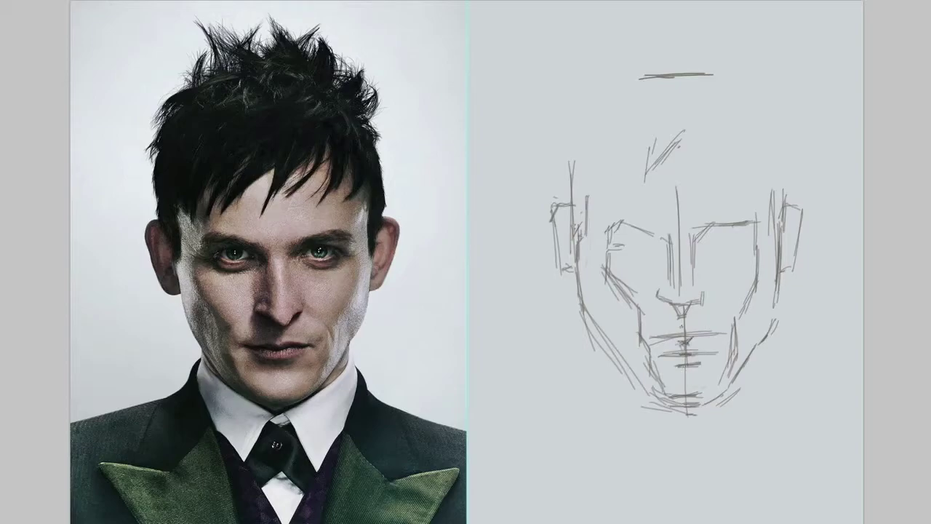
left_click_drag(659, 301, 683, 323)
mouse_move(661, 286)
left_mouse_down()
mouse_move(659, 346)
mouse_move(656, 336)
left_mouse_up()
Hatch shading under the nose and draw the nose bridge and left eye lines.
mouse_move(655, 343)
left_mouse_down()
mouse_move(719, 339)
mouse_move(684, 336)
mouse_move(711, 347)
left_mouse_up()
left_click_drag(704, 295, 665, 341)
left_click_drag(673, 301, 659, 327)
left_click_drag(672, 244, 673, 296)
left_click_drag(660, 240, 660, 292)
mouse_move(665, 256)
left_mouse_down()
mouse_move(607, 256)
mouse_move(635, 321)
left_mouse_up()
Darken the left cheek, jaw and brow, and hatch the left eye socket.
left_click_drag(604, 275, 674, 407)
mouse_move(614, 298)
left_mouse_down()
mouse_move(624, 356)
mouse_move(665, 409)
left_mouse_up()
left_click_drag(603, 297, 588, 339)
mouse_move(577, 228)
left_mouse_down()
mouse_move(595, 333)
mouse_move(632, 389)
left_mouse_up()
mouse_move(614, 222)
left_mouse_down()
mouse_move(664, 250)
mouse_move(668, 290)
left_mouse_up()
mouse_move(610, 223)
left_mouse_down()
mouse_move(634, 259)
mouse_move(662, 260)
left_mouse_up()
Draw the right cheek, jaw and mouth corner, refining both cheeks.
mouse_move(749, 221)
left_mouse_down()
mouse_move(744, 315)
mouse_move(717, 345)
left_mouse_up()
mouse_move(709, 301)
left_mouse_down()
mouse_move(734, 317)
mouse_move(713, 394)
left_mouse_up()
left_click_drag(778, 315, 745, 363)
left_click_drag(790, 272, 771, 333)
mouse_move(761, 251)
left_mouse_down()
mouse_move(739, 324)
mouse_move(739, 314)
left_mouse_up()
mouse_move(627, 263)
left_mouse_down()
mouse_move(607, 307)
mouse_move(637, 355)
left_mouse_up()
Sketch the left temple and head side, hatch the right eye socket, and draw the head's right side.
left_click_drag(619, 180, 611, 225)
left_click_drag(586, 186, 573, 276)
left_click_drag(568, 225, 557, 274)
left_click_drag(630, 252, 659, 261)
mouse_move(742, 243)
left_mouse_down()
mouse_move(718, 259)
mouse_move(699, 252)
left_mouse_up()
left_click_drag(748, 225, 697, 243)
left_click_drag(772, 163, 776, 263)
Outline the hairline with spiky tufts across the top and right side.
mouse_move(596, 81)
left_mouse_down()
mouse_move(566, 116)
mouse_move(575, 231)
left_mouse_up()
left_click_drag(570, 181, 569, 102)
mouse_move(582, 87)
left_mouse_down()
mouse_move(648, 66)
mouse_move(626, 42)
left_mouse_up()
mouse_move(631, 73)
left_mouse_down()
mouse_move(671, 71)
mouse_move(702, 25)
left_mouse_up()
left_click_drag(710, 26, 733, 85)
left_click_drag(770, 109, 786, 211)
left_click_drag(771, 76, 775, 121)
left_click_drag(744, 55, 771, 99)
left_click_drag(770, 155, 727, 186)
Draw hair strands falling across the forehead.
left_click_drag(737, 132, 687, 182)
left_click_drag(703, 121, 657, 197)
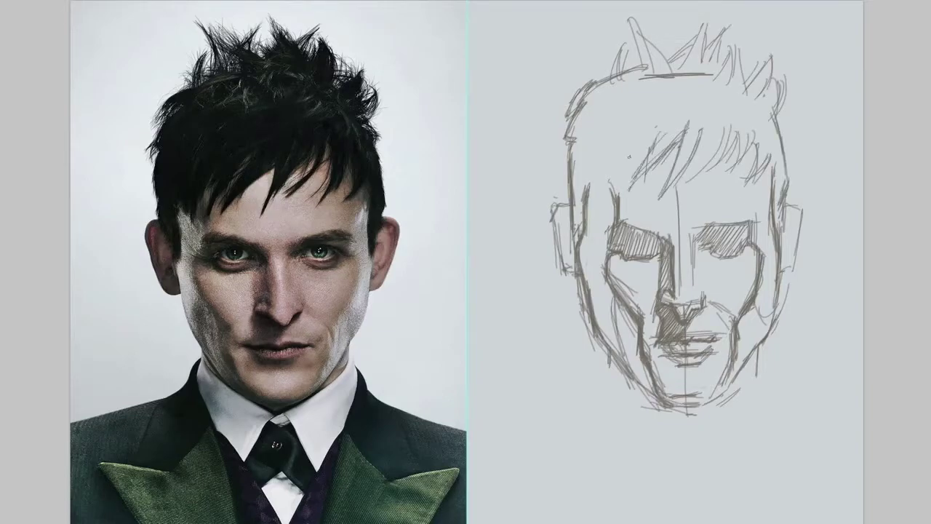
left_click_drag(659, 116, 596, 201)
left_click_drag(629, 149, 582, 212)
Sketch the neck and collar below the chin.
mouse_move(684, 416)
left_mouse_down()
mouse_move(665, 464)
mouse_move(736, 474)
left_mouse_up()
left_click_drag(631, 435, 684, 517)
left_click_drag(741, 438, 702, 510)
left_click_drag(637, 361, 604, 388)
mouse_move(609, 352)
left_mouse_down()
mouse_move(594, 387)
mouse_move(493, 419)
left_mouse_up()
Sketch the left and right shoulders and collar lines.
left_click_drag(587, 393, 503, 419)
left_click_drag(603, 379, 649, 458)
left_click_drag(612, 397, 655, 522)
left_click_drag(627, 432, 586, 476)
mouse_move(569, 461)
left_mouse_down()
mouse_move(526, 444)
mouse_move(537, 522)
left_mouse_up()
left_click_drag(519, 440, 603, 466)
mouse_move(740, 388)
left_mouse_down()
mouse_move(771, 355)
mouse_move(862, 421)
left_mouse_up()
left_click_drag(768, 377, 732, 522)
mouse_move(757, 431)
left_mouse_down()
mouse_move(794, 476)
mouse_move(844, 449)
left_mouse_up()
Add chest lines, outline both ears with inner ear, and redraw the right jaw.
left_click_drag(854, 450, 825, 522)
left_click_drag(558, 255, 580, 282)
mouse_move(566, 201)
left_mouse_down()
mouse_move(575, 284)
mouse_move(568, 269)
left_mouse_up()
left_click_drag(782, 198, 795, 276)
mouse_move(800, 211)
left_mouse_down()
mouse_move(806, 262)
mouse_move(784, 254)
left_mouse_up()
left_click_drag(563, 212, 571, 257)
mouse_move(775, 253)
left_mouse_down()
mouse_move(770, 324)
mouse_move(730, 385)
left_mouse_up()
left_click_drag(752, 345, 702, 407)
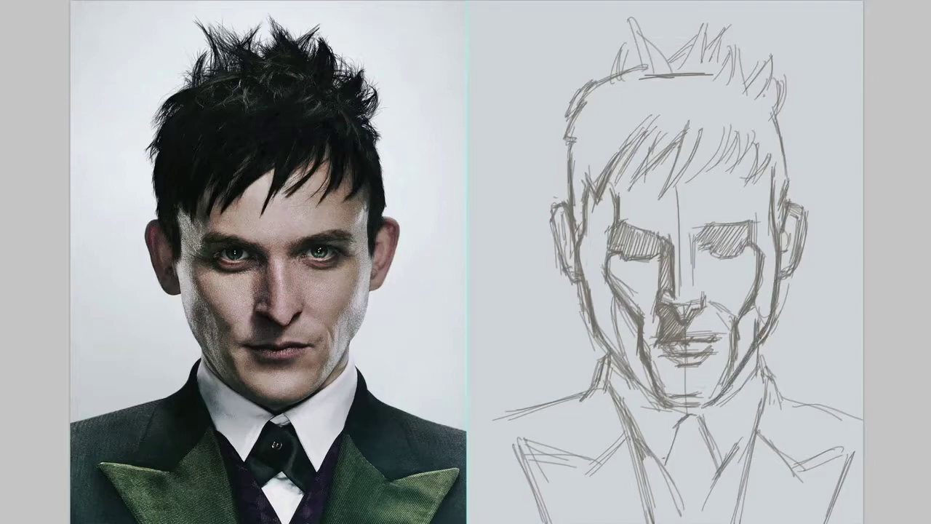
Refine the right cheek and jawline and add lines beside the nose and right eye.
left_click_drag(765, 250, 739, 339)
left_click_drag(732, 320, 733, 364)
left_click_drag(780, 307, 761, 344)
left_click_drag(779, 278, 771, 329)
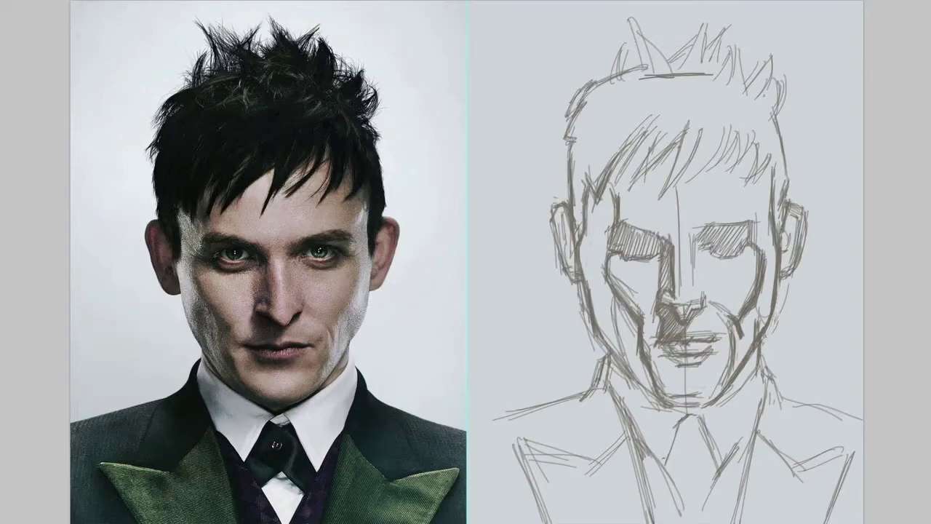
left_click_drag(660, 239, 658, 280)
left_click_drag(706, 236, 704, 256)
Darken the left eye shadow, left cheek, jaw, chin and lips.
mouse_move(616, 227)
left_mouse_down()
mouse_move(605, 251)
mouse_move(650, 381)
left_mouse_up()
mouse_move(612, 299)
left_mouse_down()
mouse_move(637, 380)
mouse_move(656, 406)
left_mouse_up()
mouse_move(644, 369)
left_mouse_down()
mouse_move(709, 408)
mouse_move(729, 373)
left_mouse_up()
mouse_move(669, 358)
left_mouse_down()
mouse_move(703, 362)
mouse_move(711, 340)
left_mouse_up()
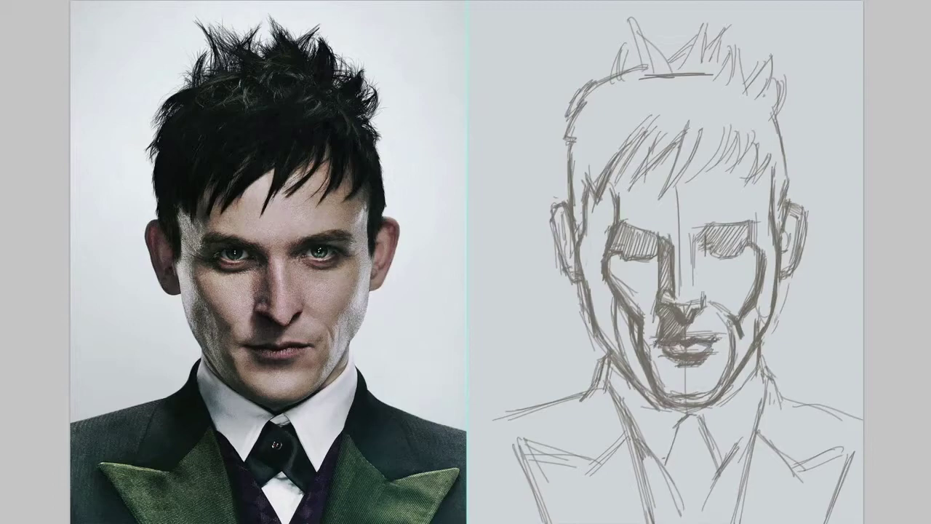
left_click_drag(627, 243, 649, 237)
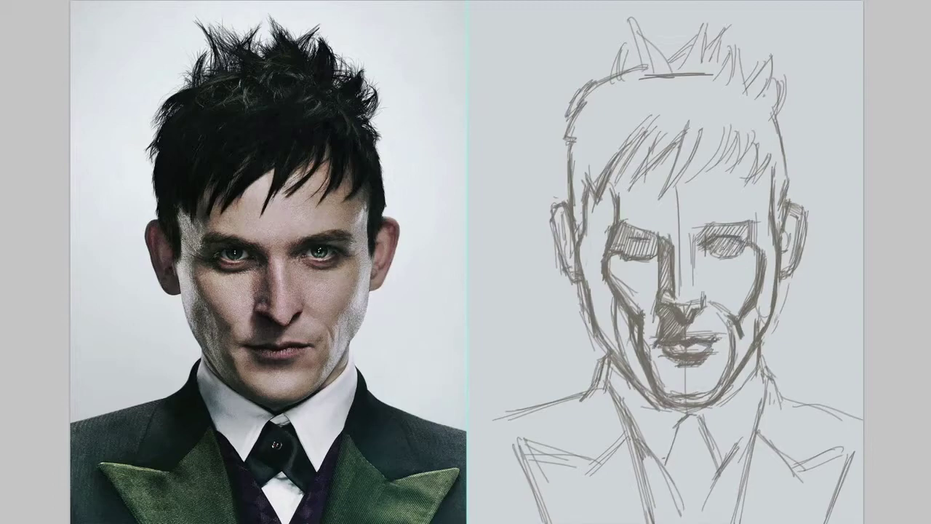
left_click_drag(621, 247, 647, 245)
Define both eyes and brows, darken the right side, and hatch shadow down the left side.
mouse_move(709, 236)
left_mouse_down()
mouse_move(753, 229)
mouse_move(762, 217)
left_mouse_up()
left_click_drag(628, 234, 666, 221)
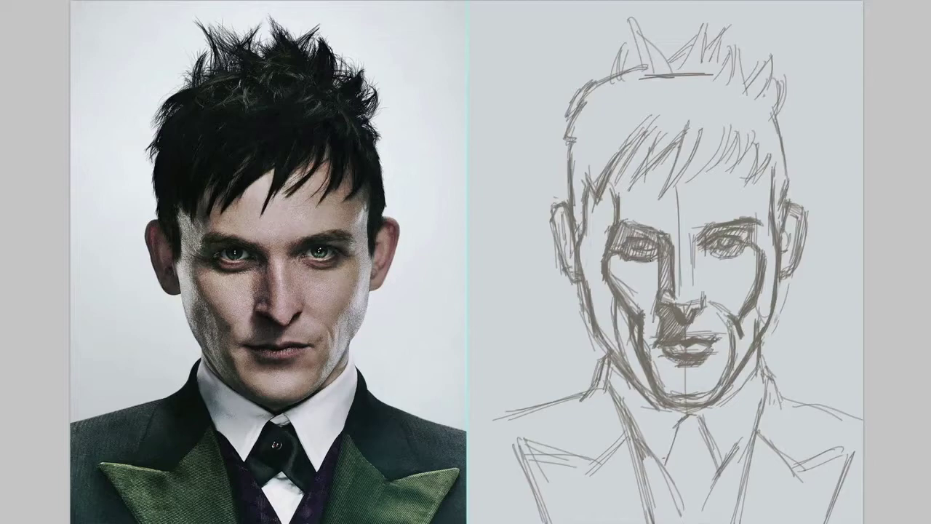
left_click_drag(768, 163, 755, 217)
left_click_drag(755, 171, 745, 217)
mouse_move(611, 188)
left_mouse_down()
mouse_move(586, 270)
mouse_move(627, 353)
left_mouse_up()
left_click_drag(603, 298, 654, 399)
left_click_drag(613, 190, 583, 242)
Darken the jawline, chin, nose side and nostrils.
mouse_move(758, 358)
left_mouse_down()
mouse_move(712, 405)
mouse_move(652, 414)
left_mouse_up()
left_click_drag(653, 328, 644, 350)
left_click_drag(660, 318, 674, 310)
left_click_drag(663, 331, 670, 337)
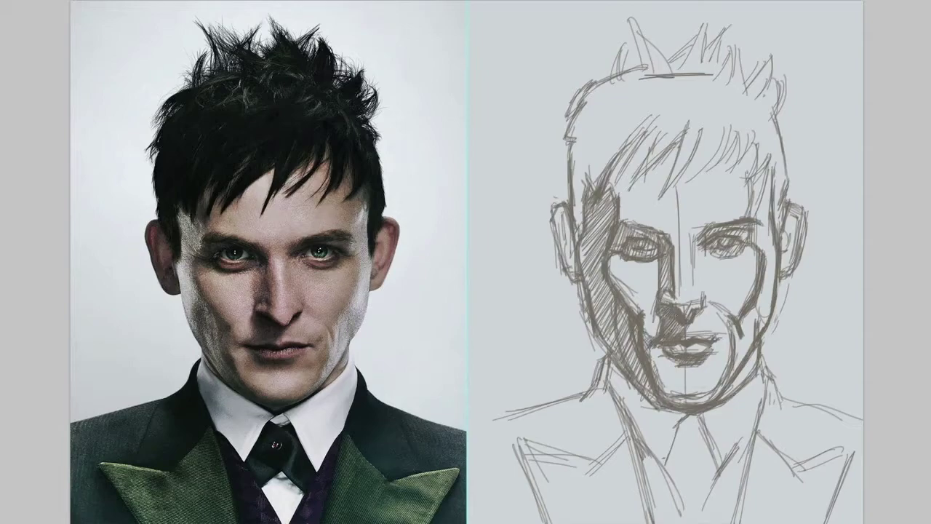
mouse_move(675, 240)
left_mouse_down()
mouse_move(670, 309)
mouse_move(688, 324)
left_mouse_up()
mouse_move(694, 302)
left_mouse_down()
mouse_move(710, 320)
mouse_move(677, 331)
mouse_move(681, 339)
left_mouse_up()
Shade the nose and eye sockets, and outline both eyes and the lower jaw darkly.
left_click_drag(616, 252, 644, 326)
left_click_drag(637, 341, 656, 397)
left_click_drag(608, 256, 669, 247)
left_click_drag(612, 240, 653, 259)
left_click_drag(746, 235, 749, 256)
mouse_move(753, 216)
left_mouse_down()
mouse_move(725, 257)
mouse_move(759, 230)
left_mouse_up()
left_click_drag(730, 327, 720, 359)
left_click_drag(730, 346, 656, 401)
Block in brown shadows across the face.
left_click_drag(667, 247, 666, 289)
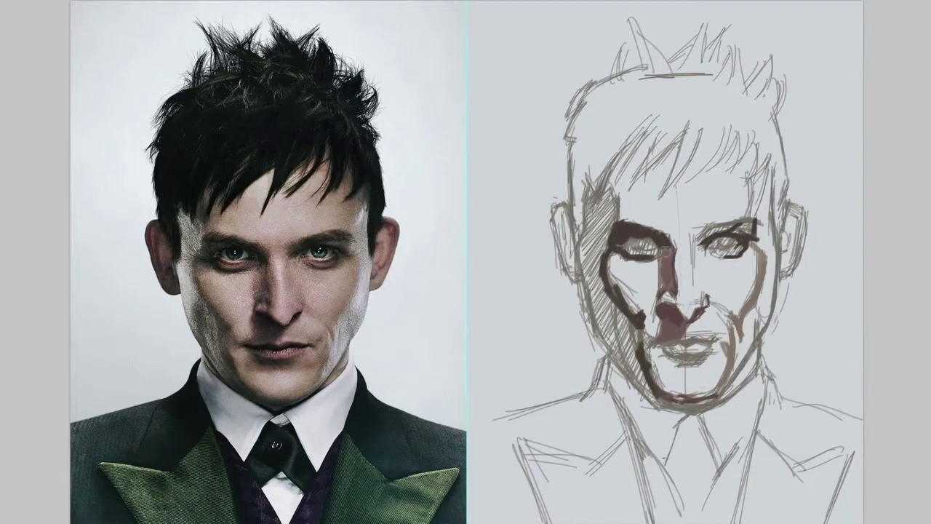
left_click_drag(699, 231, 760, 223)
left_click_drag(694, 244, 695, 289)
left_click_drag(619, 299, 640, 389)
left_click_drag(596, 190, 599, 334)
left_click_drag(757, 174, 753, 215)
Lay in light and dark skin patches over the face.
left_click_drag(749, 146, 756, 192)
left_click_drag(765, 191, 742, 364)
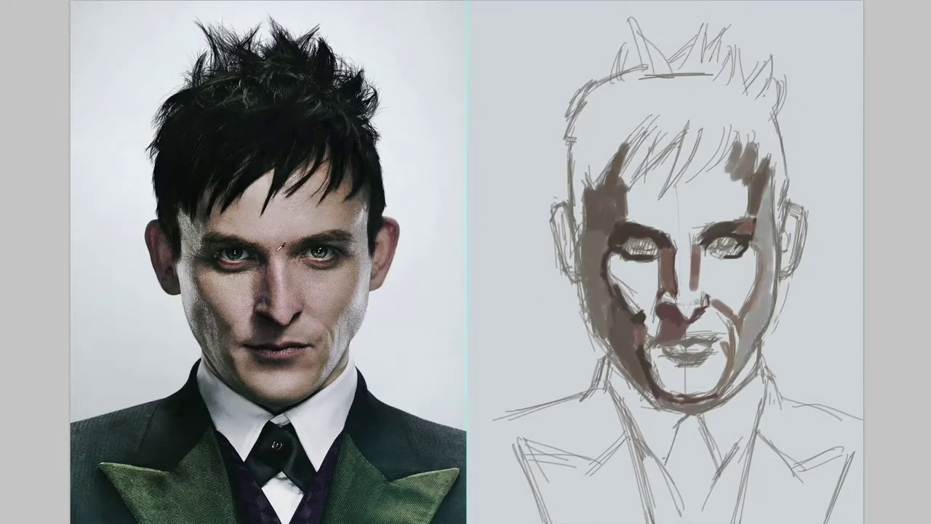
left_click_drag(676, 218, 684, 255)
left_click_drag(611, 254, 627, 300)
mouse_move(651, 341)
left_mouse_down()
mouse_move(713, 360)
mouse_move(723, 347)
left_mouse_up()
Paint green irises in both eyes and add more skin-tone patches.
left_click_drag(632, 244, 649, 254)
left_click_drag(718, 243, 742, 252)
left_click_drag(678, 251, 680, 310)
left_click_drag(724, 280, 748, 316)
left_click_drag(723, 186, 746, 215)
mouse_move(618, 262)
left_mouse_down()
mouse_move(654, 334)
mouse_move(720, 385)
left_mouse_up()
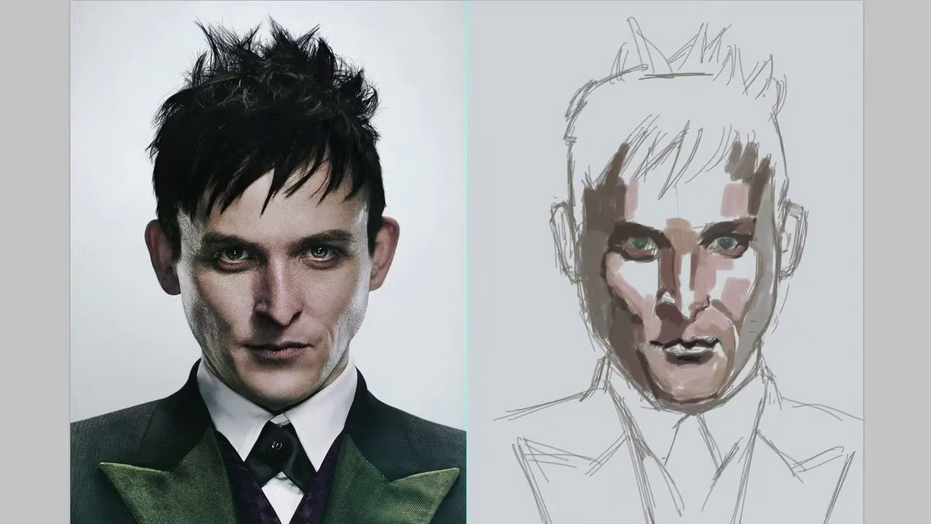
Cover the face and both ears with skin tone.
left_click_drag(749, 247, 749, 305)
left_click_drag(654, 160, 698, 218)
left_click_drag(785, 211, 789, 265)
left_click_drag(560, 211, 574, 284)
Paint black hair over the top of the head, darkening the right side.
left_click_drag(604, 87, 581, 218)
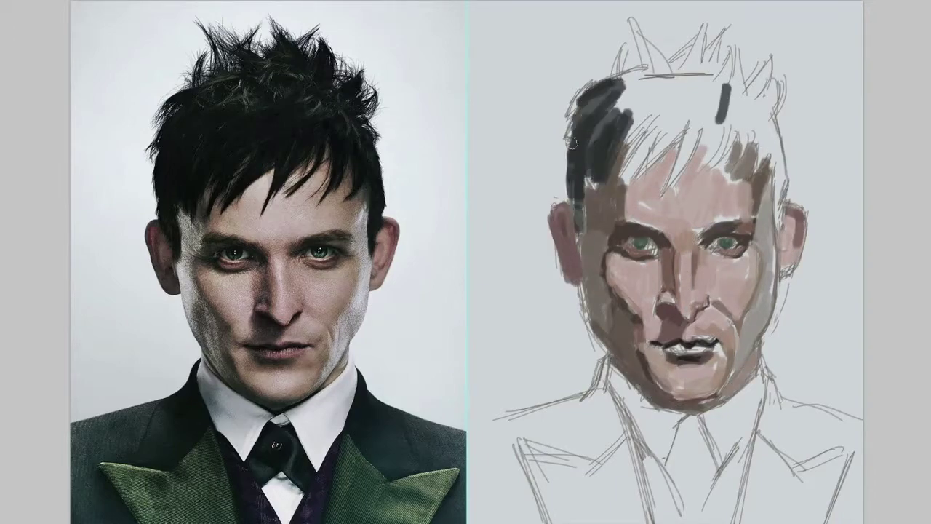
left_click_drag(654, 36, 640, 138)
left_click_drag(756, 65, 782, 247)
left_click_drag(683, 102, 640, 211)
left_click_drag(727, 65, 705, 168)
left_click_drag(655, 139, 673, 196)
left_click_drag(701, 120, 734, 196)
mouse_move(756, 153)
left_mouse_down()
mouse_move(782, 331)
mouse_move(723, 298)
left_mouse_up()
Lighten the right cheek, refine the nose, and shade the mouth, lower lip and chin.
left_click_drag(749, 247, 742, 312)
mouse_move(702, 251)
left_mouse_down()
mouse_move(698, 299)
mouse_move(735, 320)
left_mouse_up()
mouse_move(711, 277)
left_mouse_down()
mouse_move(724, 299)
mouse_move(729, 378)
mouse_move(680, 367)
left_mouse_up()
mouse_move(669, 345)
left_mouse_down()
mouse_move(658, 374)
mouse_move(727, 396)
left_mouse_up()
left_click_drag(749, 349, 705, 407)
left_click_drag(669, 349, 724, 349)
Repaint the mouth and chin, darken the nose side and right eye socket, and add hair strokes.
mouse_move(663, 364)
left_mouse_down()
mouse_move(684, 384)
mouse_move(727, 382)
left_mouse_up()
left_click_drag(764, 309, 748, 345)
left_click_drag(740, 336, 729, 383)
left_click_drag(676, 254, 675, 315)
left_click_drag(765, 184, 759, 234)
mouse_move(625, 211)
left_mouse_down()
mouse_move(651, 171)
mouse_move(633, 193)
left_mouse_up()
mouse_move(727, 138)
left_mouse_down()
mouse_move(749, 218)
mouse_move(709, 233)
left_mouse_up()
left_click(627, 327, "alt")
Darken the left cheek with purple-grey tones.
left_click_drag(616, 304, 633, 325)
left_click_drag(591, 287, 593, 353)
left_click_drag(580, 254, 591, 342)
left_click_drag(596, 268, 595, 317)
Deepen the shadows around both eyes and along the nose bridge.
left_click_drag(619, 233, 665, 240)
left_click_drag(611, 243, 650, 262)
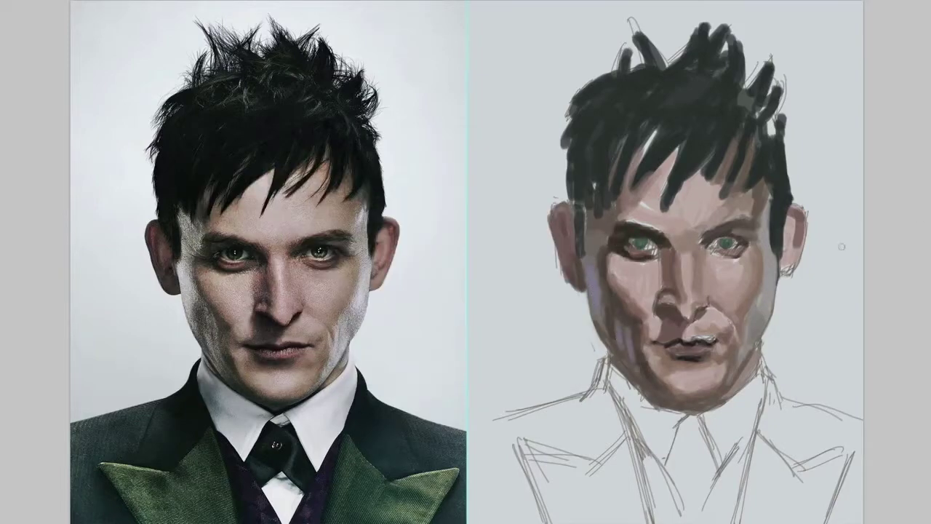
left_click_drag(704, 232, 749, 254)
left_click_drag(700, 222, 759, 240)
left_click_drag(625, 247, 665, 256)
mouse_move(707, 247)
left_mouse_down()
mouse_move(742, 251)
mouse_move(733, 246)
left_mouse_up()
mouse_move(669, 269)
left_mouse_down()
mouse_move(678, 305)
mouse_move(671, 288)
left_mouse_up()
left_click_drag(675, 239, 692, 253)
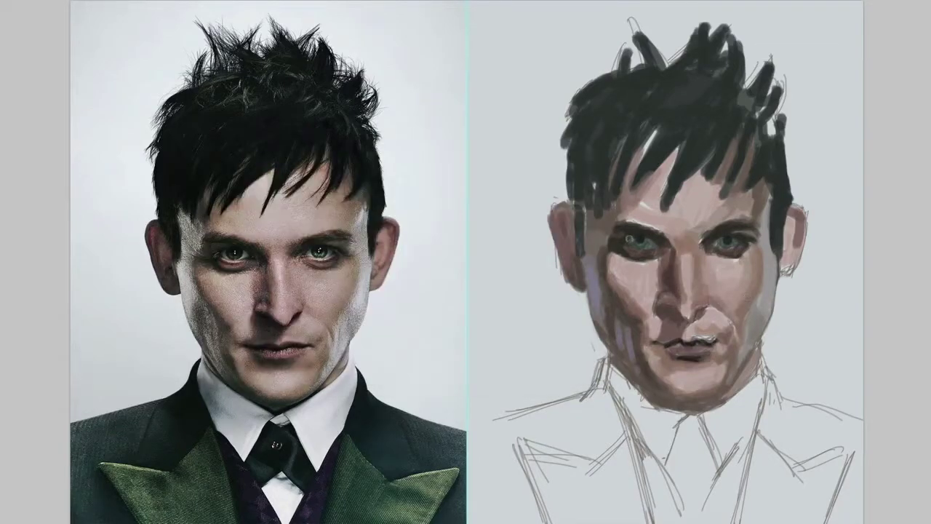
Touch up the right ear, repaint forehead tones and hair strands, and darken the left hair.
left_click_drag(793, 253, 781, 290)
left_click_drag(640, 178, 654, 211)
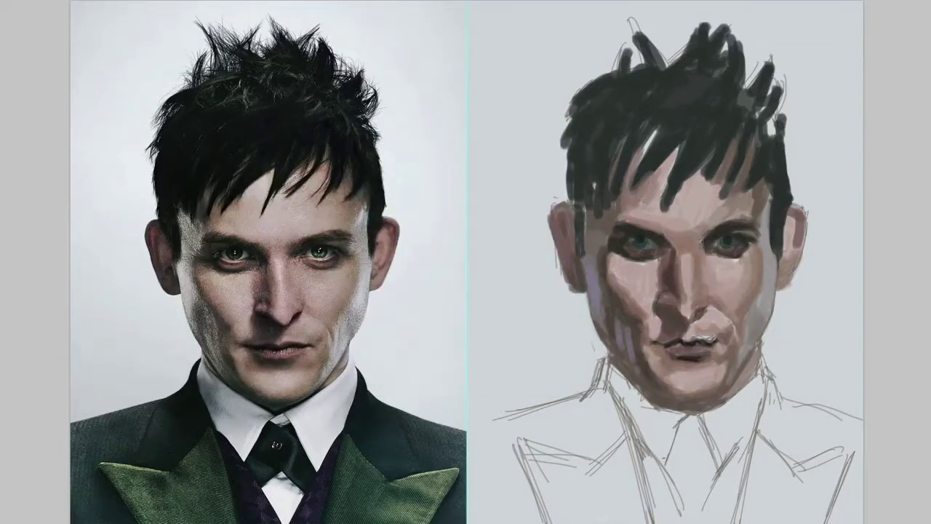
left_click_drag(676, 153, 669, 211)
left_click_drag(591, 295, 592, 324)
left_click_drag(655, 131, 622, 173)
left_click_drag(720, 138, 700, 197)
mouse_move(749, 162)
left_mouse_down()
mouse_move(732, 200)
mouse_move(766, 207)
left_mouse_up()
left_click_drag(573, 180, 581, 244)
left_click_drag(573, 133, 586, 250)
left_click_drag(564, 112, 569, 186)
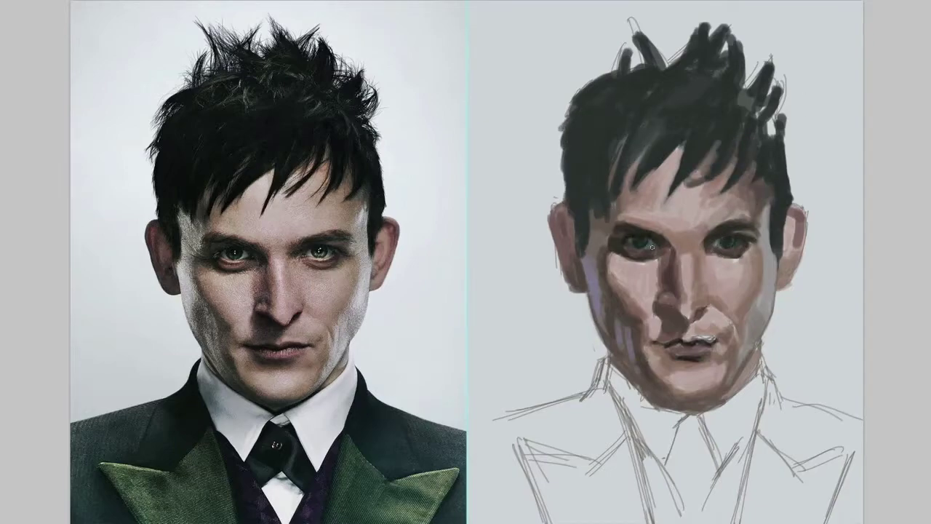
Darken around the eyes and nose shadow, and smooth the lips and area below the mouth.
left_click_drag(723, 226, 755, 243)
left_click_drag(657, 225, 625, 231)
mouse_move(663, 305)
left_mouse_down()
mouse_move(679, 344)
mouse_move(710, 337)
left_mouse_up()
left_click_drag(655, 345, 715, 341)
left_click_drag(676, 364, 716, 356)
left_click_drag(649, 332, 699, 323)
mouse_move(662, 276)
left_mouse_down()
mouse_move(678, 317)
mouse_move(627, 323)
left_mouse_up()
Darken the nose shadow, left jaw, chin, left cheek and under-eye shadow.
left_click_drag(640, 369, 709, 400)
left_click_drag(606, 261, 610, 320)
left_click_drag(619, 356, 705, 407)
left_click_drag(623, 320, 625, 357)
left_click_drag(600, 236, 601, 294)
left_click_drag(616, 250, 632, 312)
left_click_drag(611, 269, 600, 324)
left_click_drag(615, 228, 604, 261)
left_click_drag(623, 246, 635, 259)
Repaint the right cheek down to the jaw and touch up the nose bridge and eye.
left_click_drag(713, 256, 764, 285)
left_click_drag(756, 247, 772, 320)
mouse_move(770, 218)
left_mouse_down()
mouse_move(763, 305)
mouse_move(735, 374)
left_mouse_up()
left_click_drag(686, 251, 685, 281)
left_click_drag(698, 232, 699, 255)
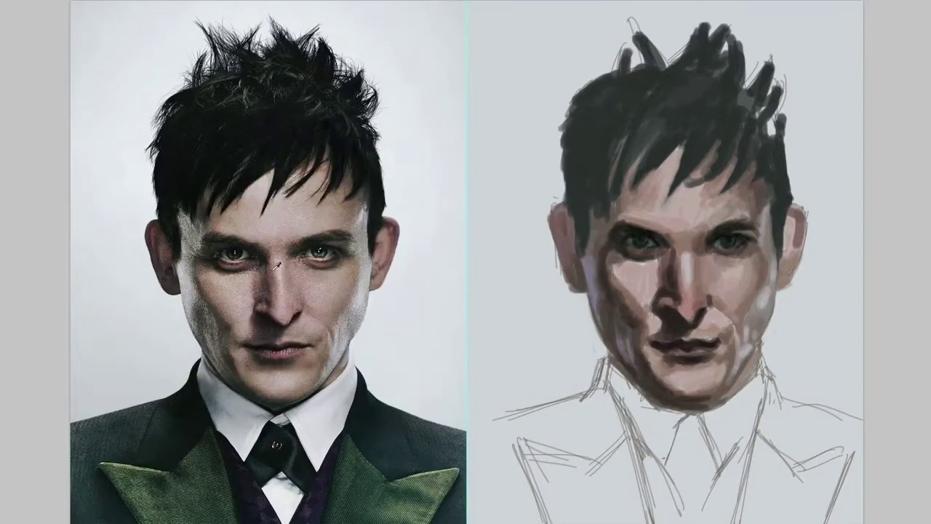
Make the hair darker and more solid on both sides.
left_click_drag(700, 102, 689, 184)
left_click_drag(727, 108, 756, 184)
left_click_drag(749, 128, 779, 213)
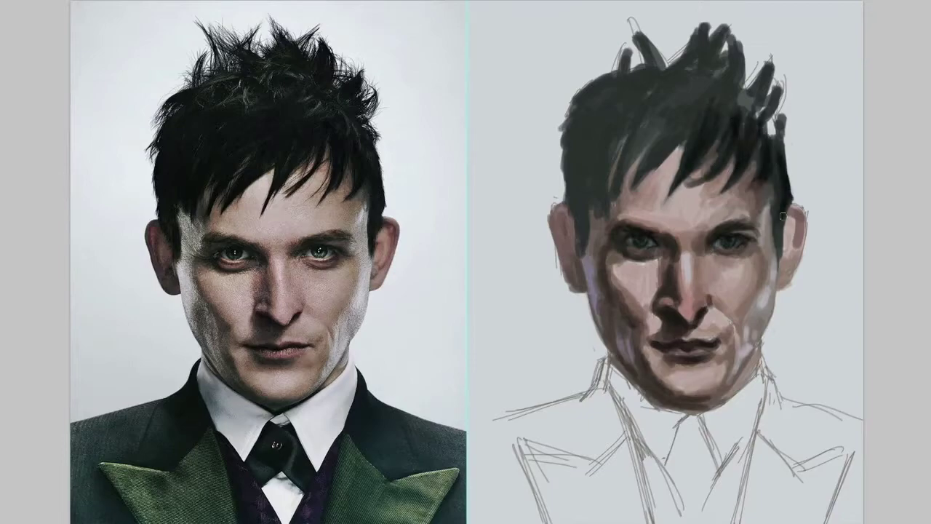
left_click_drag(567, 124, 582, 240)
left_click_drag(647, 109, 611, 204)
left_click_drag(582, 80, 655, 153)
mouse_move(728, 26)
left_mouse_down()
mouse_move(720, 73)
mouse_move(771, 131)
left_mouse_up()
Paint the grey-green lapels and collar of the suit.
mouse_move(749, 393)
left_mouse_down()
mouse_move(757, 433)
mouse_move(851, 451)
left_mouse_up()
left_click_drag(800, 437, 771, 509)
left_click_drag(633, 444, 640, 516)
left_click_drag(530, 466, 625, 509)
mouse_move(603, 356)
left_mouse_down()
mouse_move(576, 406)
mouse_move(604, 451)
left_mouse_up()
Paint the white shirt, dark vest and both jacket sides, then darken the eyes with teal.
left_click_drag(640, 444, 655, 517)
left_click_drag(676, 429, 705, 509)
left_click_drag(727, 429, 742, 509)
left_click_drag(582, 415, 495, 509)
mouse_move(560, 422)
left_mouse_down()
mouse_move(548, 482)
mouse_move(509, 422)
left_mouse_up()
left_click_drag(763, 407, 815, 516)
left_click_drag(836, 429, 843, 516)
left_click_drag(623, 248, 742, 249)
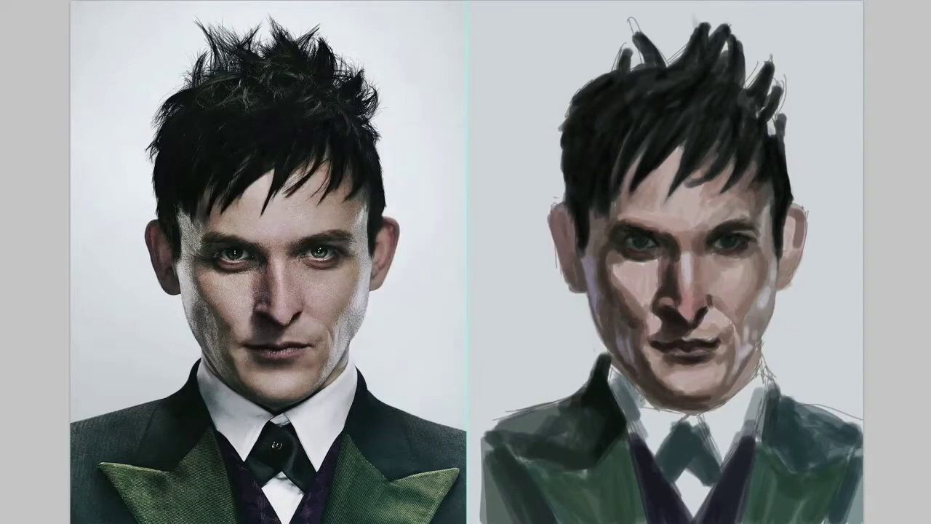
Merge the painting layer down, then darken the left cheek and the shadow under the chin.
right_click(873, 35)
left_click(836, 239)
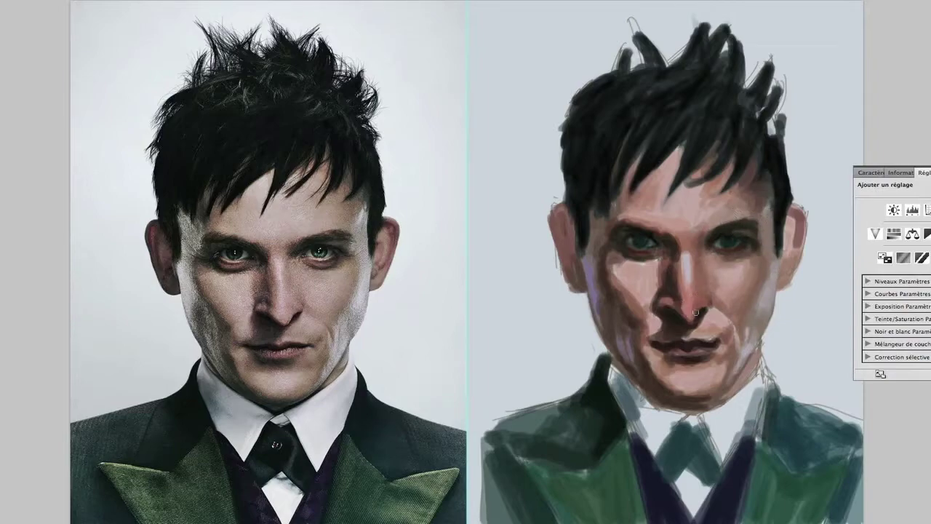
left_click(667, 260, "alt")
left_click_drag(608, 276, 640, 326)
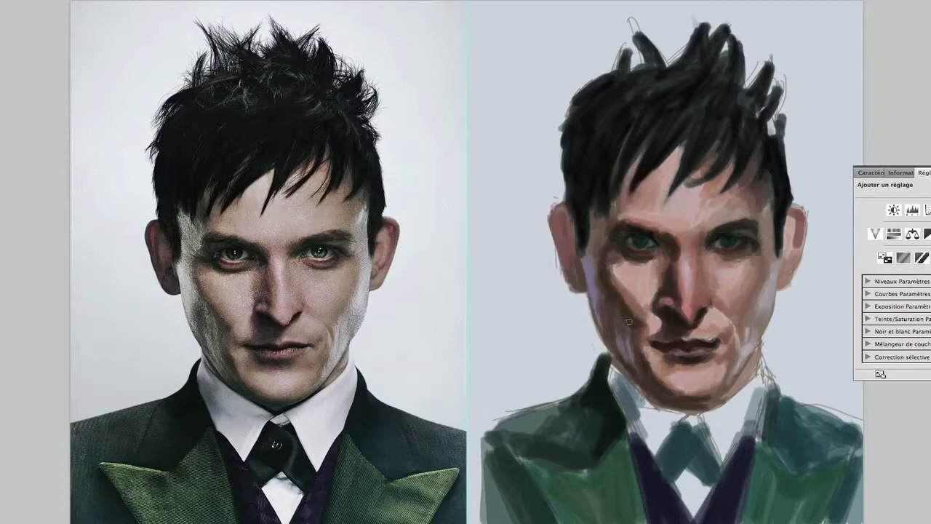
left_click_drag(727, 396, 626, 408)
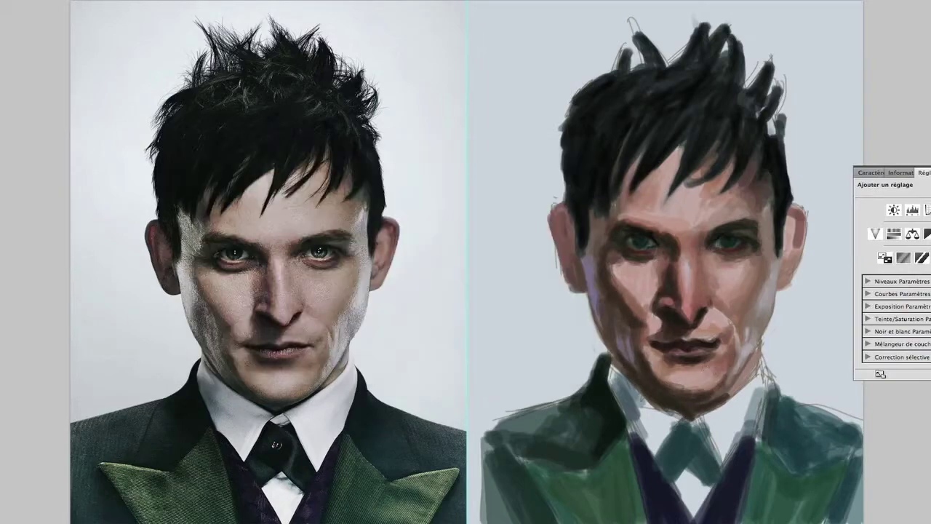
Add dark shading below the lips, on the right cheek and jaw, beside the left eye and between the eyes.
left_click(699, 297, "alt")
mouse_move(658, 385)
left_mouse_down()
mouse_move(727, 381)
mouse_move(720, 360)
mouse_move(738, 317)
mouse_move(728, 349)
mouse_move(698, 314)
mouse_move(704, 307)
left_mouse_up()
left_click(721, 349, "alt")
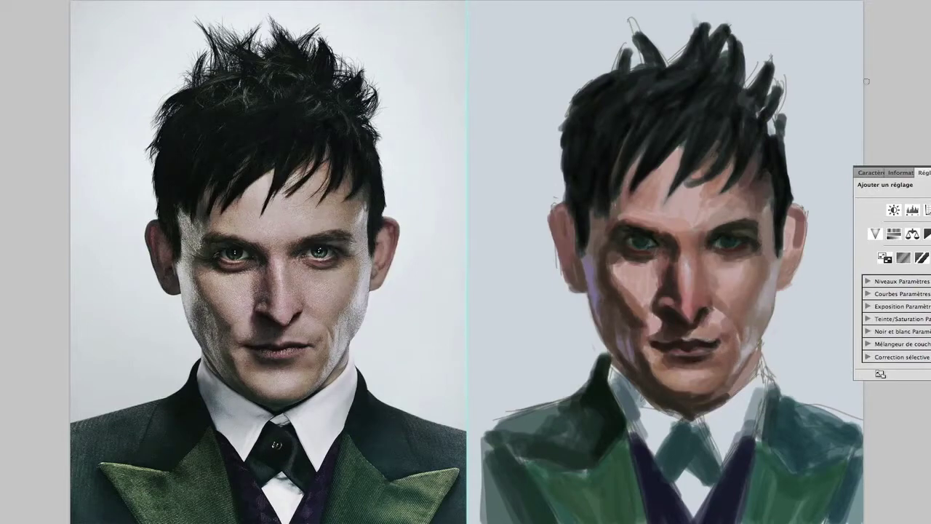
left_click_drag(589, 216, 604, 261)
left_click_drag(615, 229, 608, 251)
left_click_drag(686, 237, 697, 246)
Darken beside the nose toward the upper lip, under the eye, and between the brows.
left_click(378, 358, "alt")
left_click_drag(618, 269, 677, 331)
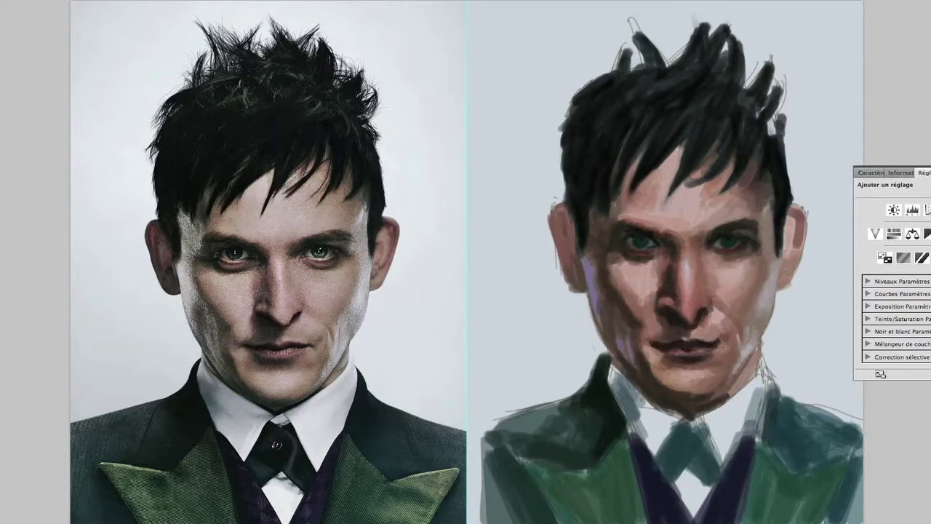
left_click(644, 295, "alt")
mouse_move(654, 262)
left_mouse_down()
mouse_move(614, 283)
mouse_move(631, 357)
mouse_move(640, 351)
mouse_move(618, 294)
mouse_move(649, 285)
left_mouse_up()
left_click_drag(720, 307, 712, 325)
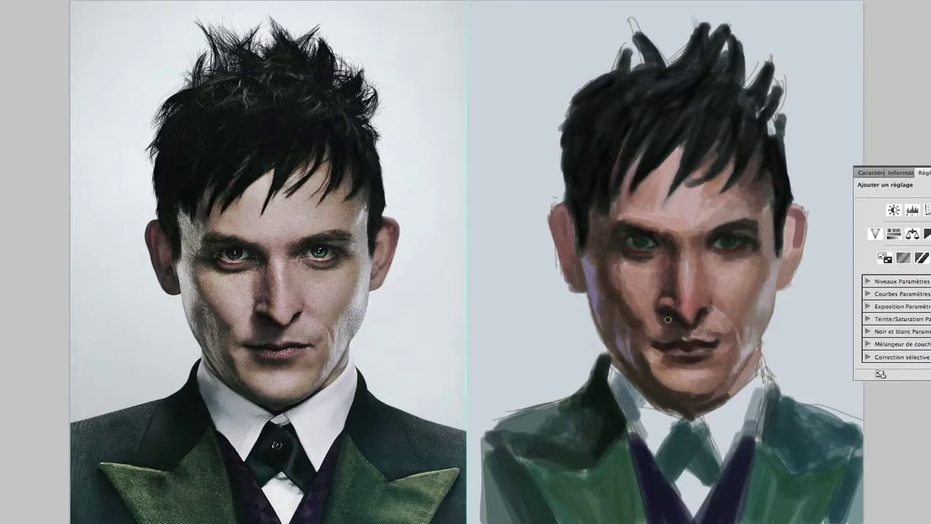
mouse_move(705, 200)
left_mouse_down()
mouse_move(661, 240)
mouse_move(672, 249)
mouse_move(734, 233)
left_mouse_up()
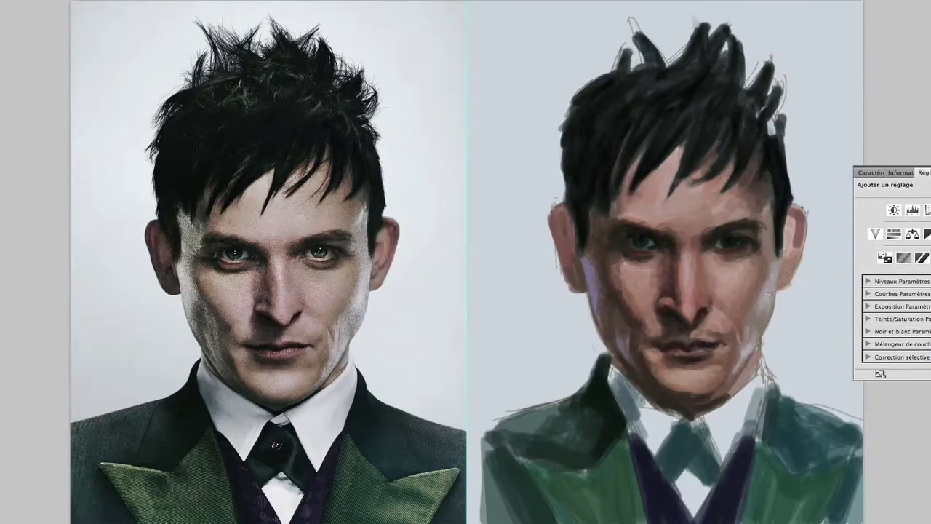
Lighten the right jaw, neck and cheek edges with skin tones sampled from the face.
left_click_drag(753, 339, 731, 382)
left_click_drag(758, 329, 765, 310)
left_click(637, 277, "alt")
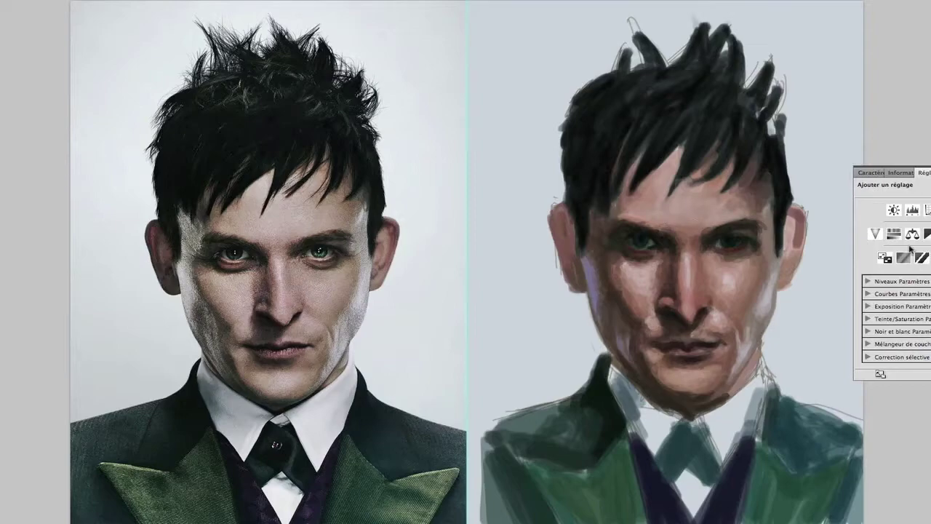
left_click(621, 273, "alt")
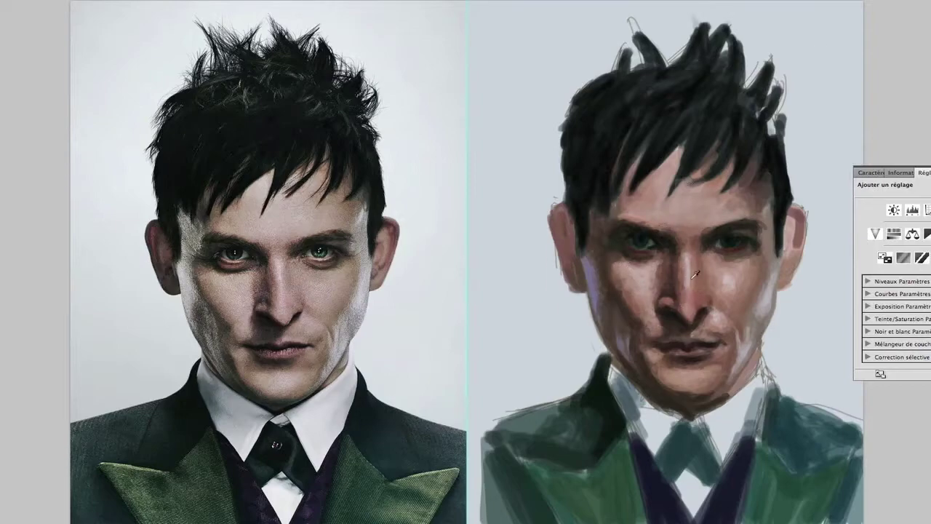
left_click(739, 326, "alt")
left_click_drag(771, 287, 766, 247)
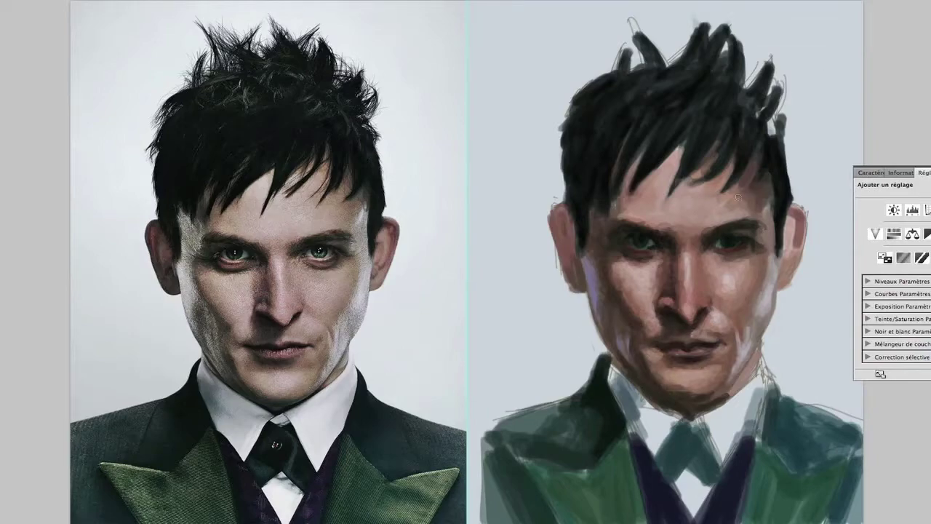
Add dark marks around the chin and mouth and refine both ears with light strokes.
mouse_move(734, 378)
left_mouse_down()
mouse_move(627, 393)
mouse_move(735, 436)
mouse_move(691, 502)
left_mouse_up()
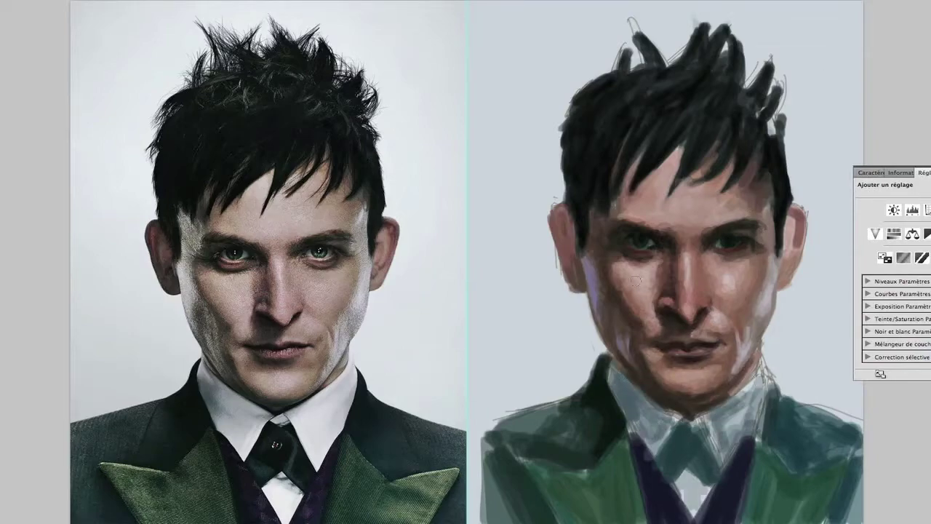
left_click_drag(550, 208, 563, 290)
mouse_move(791, 218)
left_mouse_down()
mouse_move(789, 265)
mouse_move(805, 251)
left_mouse_up()
left_click_drag(760, 324, 772, 276)
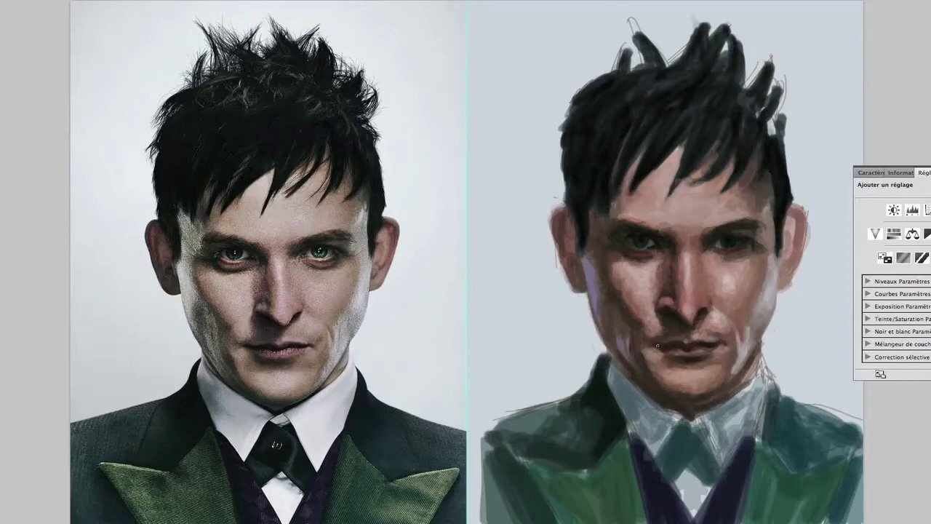
Darken the right eye socket, the area between the eyes and beside the nose.
left_click_drag(734, 251, 755, 255)
left_click_drag(697, 234, 717, 255)
left_click_drag(714, 291, 728, 311)
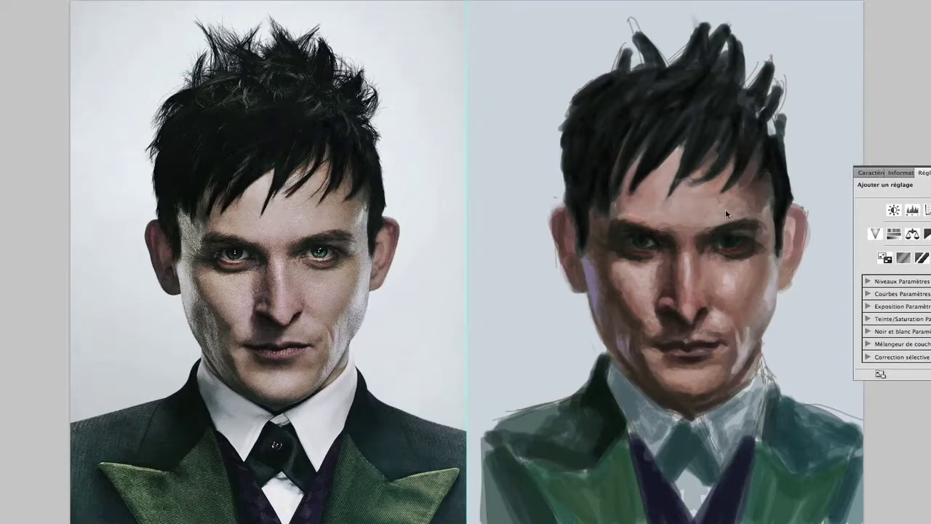
left_click_drag(772, 197, 763, 237)
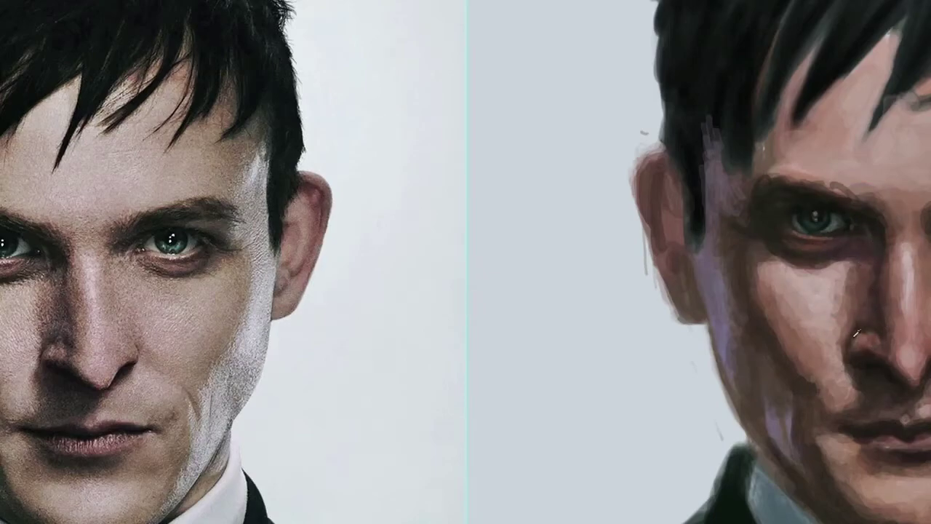
Darken the shadows under the nose, below the eye and along the brow.
left_click_drag(864, 349, 864, 362)
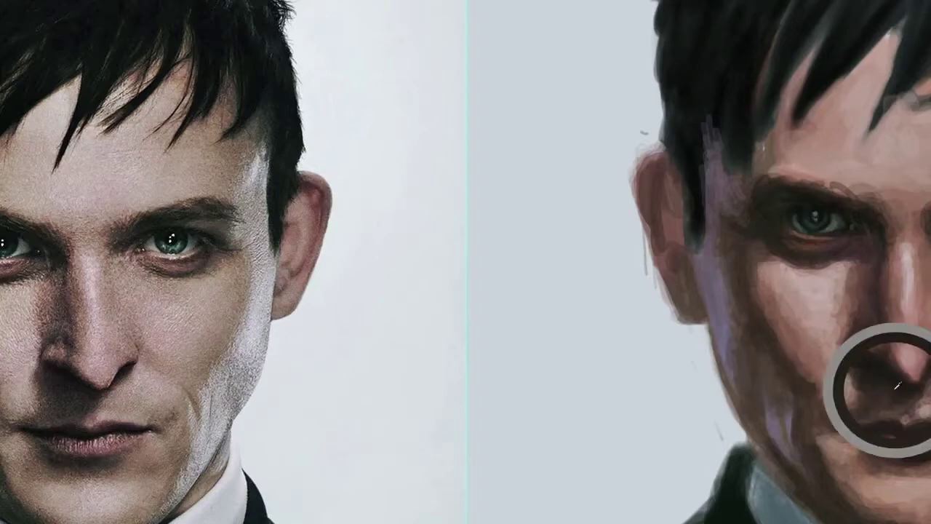
left_click_drag(847, 407, 849, 378)
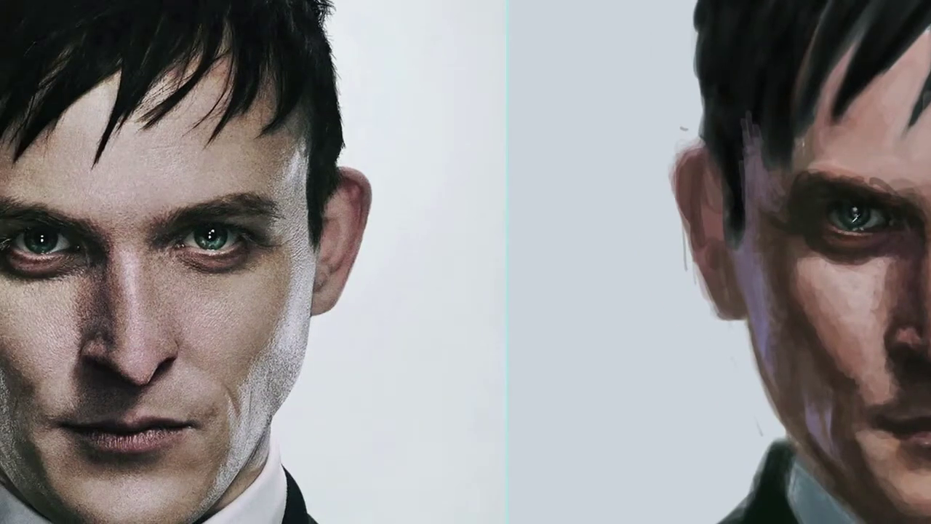
left_click_drag(891, 253, 910, 255)
left_click_drag(808, 181, 777, 188)
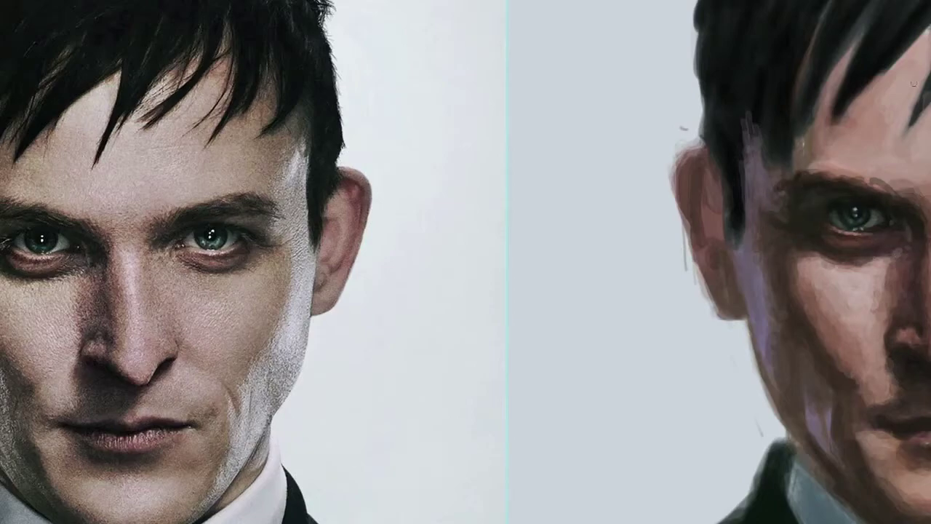
left_click_drag(878, 274, 849, 289)
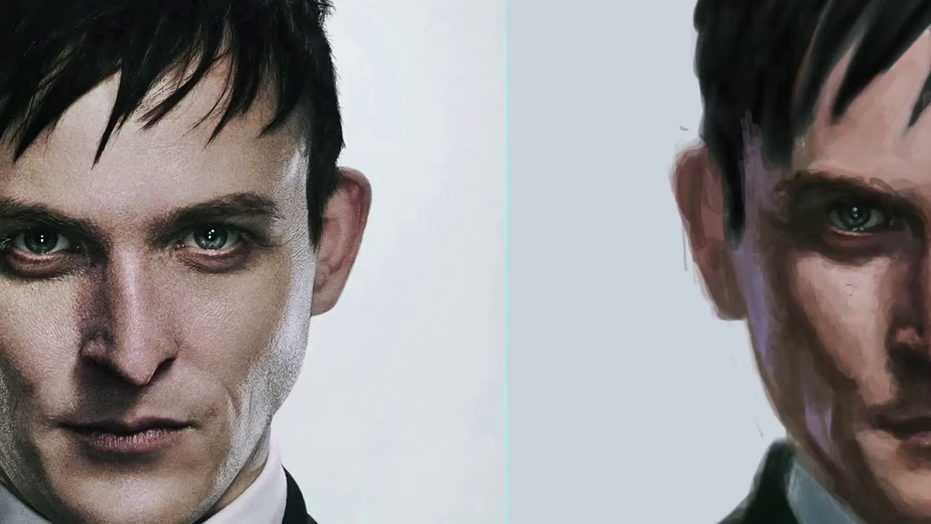
left_click_drag(915, 294, 876, 324)
mouse_move(882, 287)
left_mouse_down()
mouse_move(775, 199)
mouse_move(778, 183)
left_mouse_up()
Deepen the cheek and nose-side shadows, then blend the cheek with a sampled skin tone.
left_click_drag(837, 291, 829, 393)
left_click_drag(807, 280, 836, 327)
left_click_drag(862, 367, 866, 404)
left_click_drag(888, 338, 891, 376)
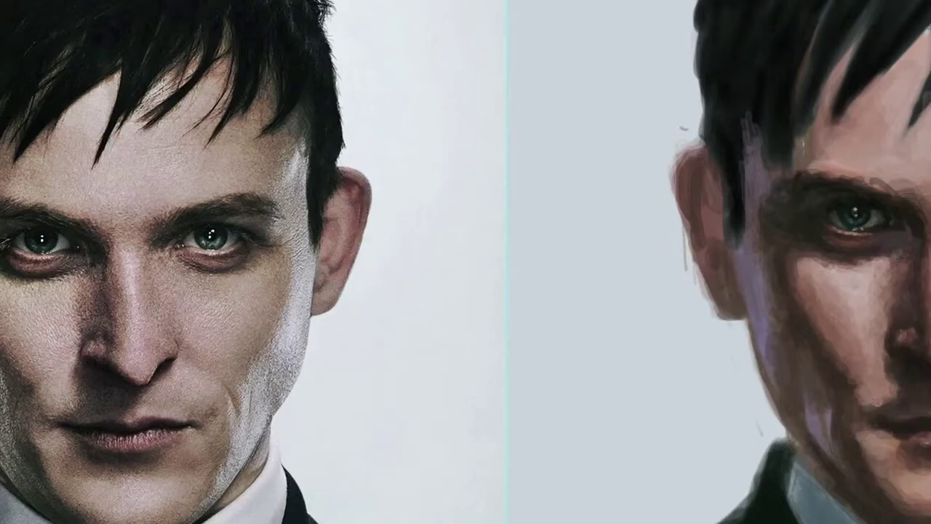
left_click(765, 340, "alt")
left_click_drag(785, 338, 787, 382)
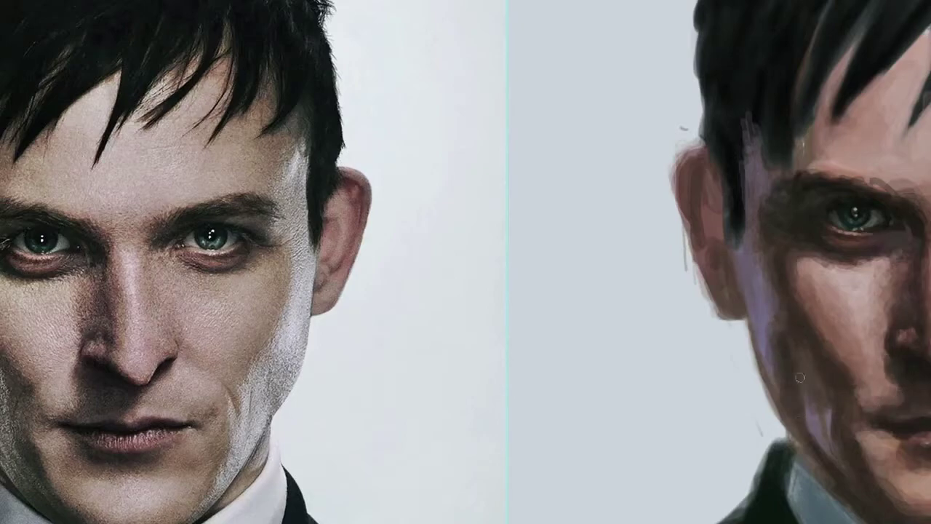
left_click(789, 363, "alt")
left_click_drag(772, 313, 770, 344)
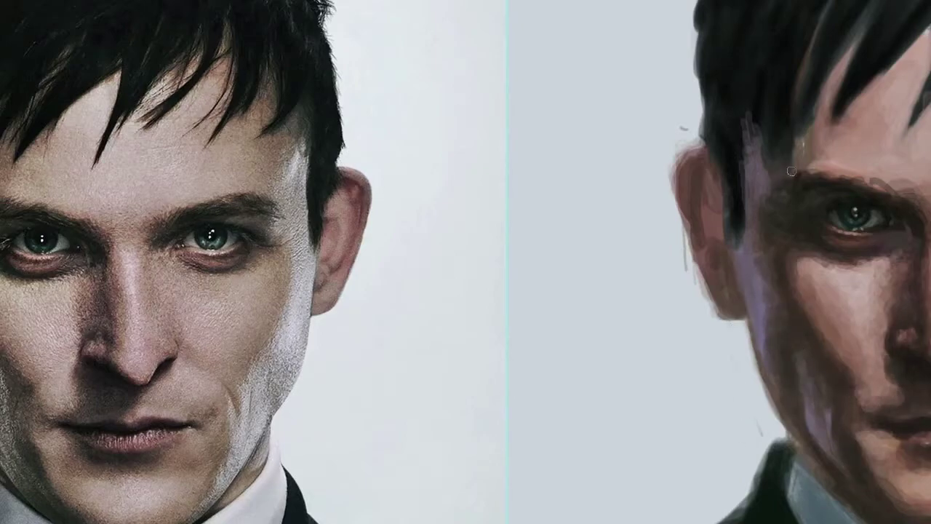
Add brown shading across the forehead and darken around the ear and cheek edge.
left_click_drag(796, 87, 822, 163)
left_click_drag(829, 51, 841, 140)
left_click_drag(844, 255, 821, 309)
left_click_drag(814, 152, 789, 273)
mouse_move(836, 219)
left_mouse_down()
mouse_move(796, 157)
mouse_move(837, 313)
left_mouse_up()
left_click_drag(818, 102, 843, 233)
left_click_drag(847, 116, 837, 305)
left_click_drag(800, 174, 829, 247)
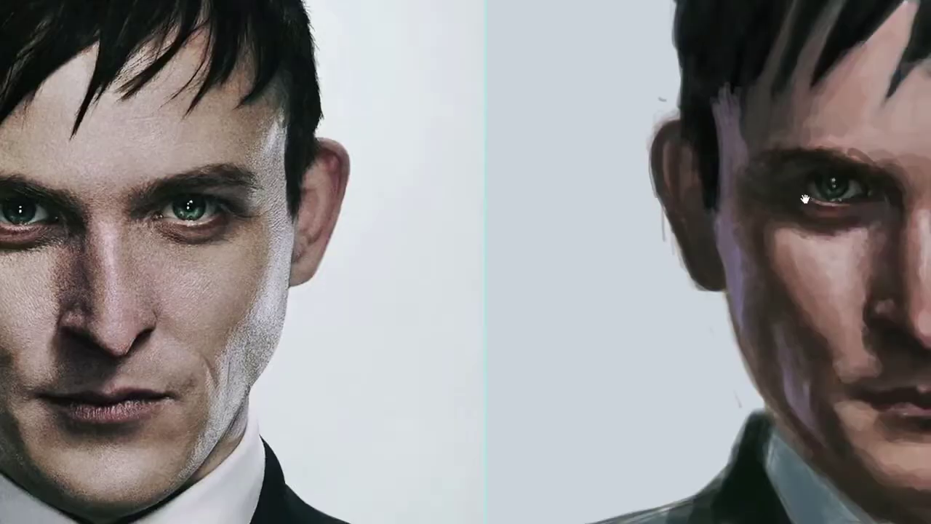
Rework the area under the right eye and darken the end of the eyebrow.
mouse_move(893, 239)
left_mouse_down()
mouse_move(848, 211)
mouse_move(876, 205)
mouse_move(840, 205)
mouse_move(858, 214)
mouse_move(866, 198)
left_mouse_up()
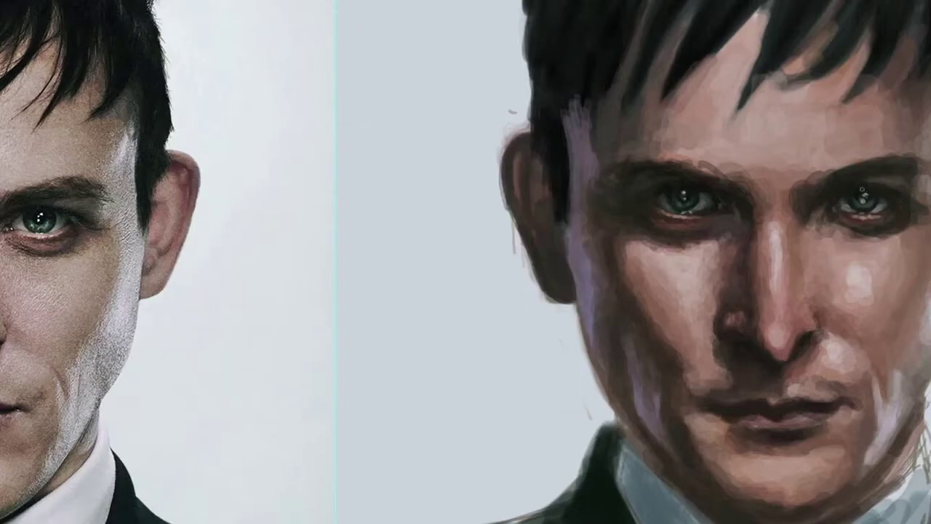
left_click_drag(847, 226, 902, 211)
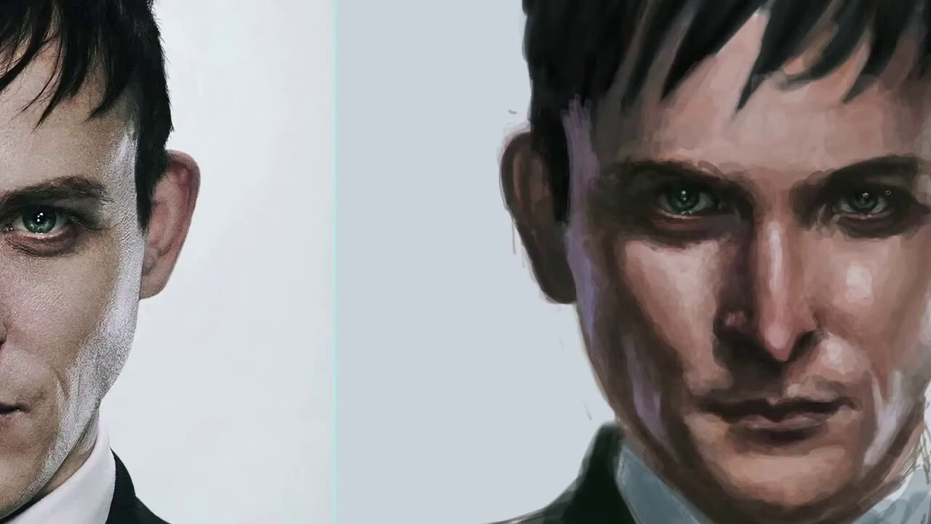
left_click_drag(912, 167, 922, 190)
left_click_drag(844, 230, 889, 222)
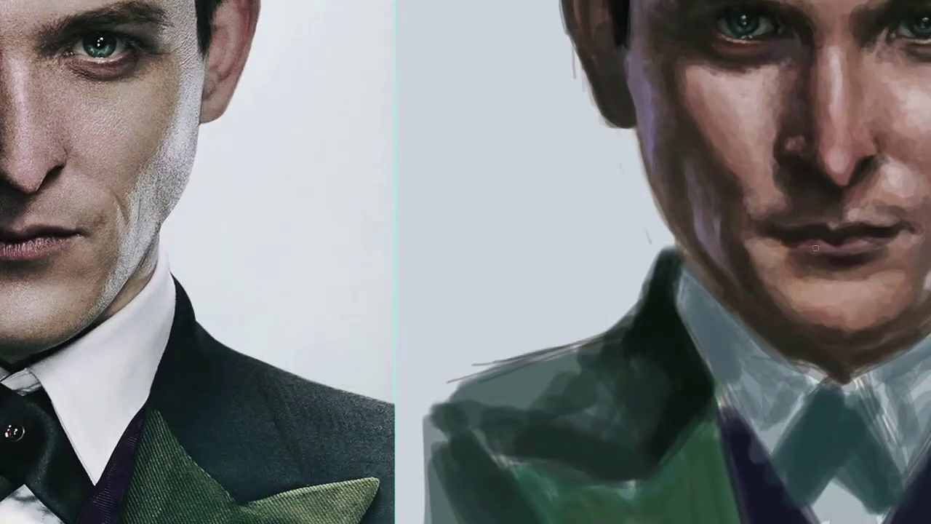
Darken the lower lip and mouth corner, then paint dark teal on the right shoulder and lapel.
mouse_move(846, 265)
left_mouse_down()
mouse_move(844, 251)
mouse_move(865, 245)
mouse_move(818, 250)
left_mouse_up()
left_click_drag(891, 251, 899, 237)
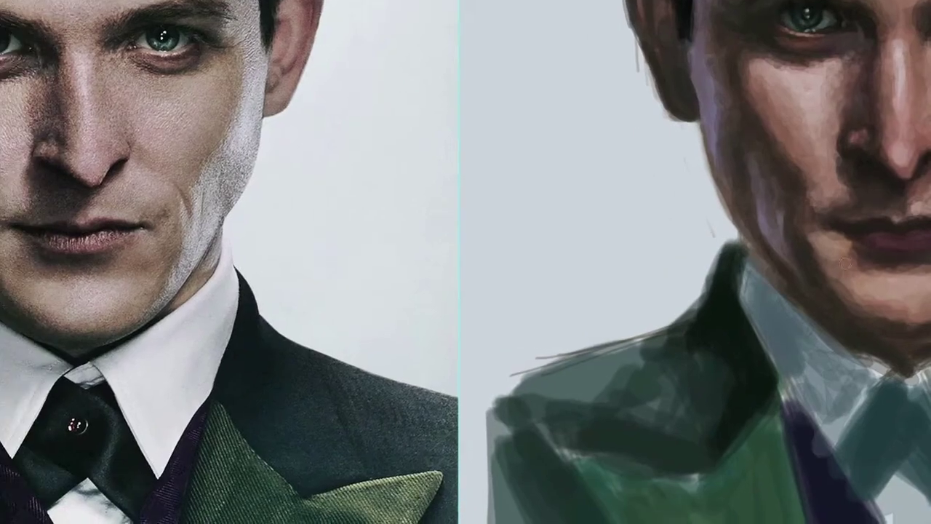
left_click_drag(844, 272, 863, 256)
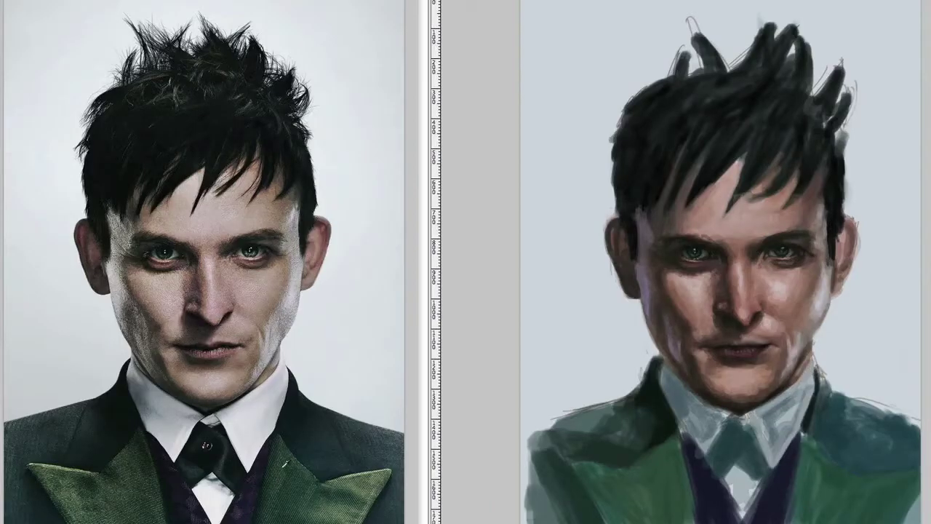
left_click_drag(786, 458, 807, 517)
mouse_move(818, 378)
left_mouse_down()
mouse_move(839, 444)
mouse_move(891, 396)
left_mouse_up()
Darken both shoulders, lapels and the tie in teal, and extend the right ear.
mouse_move(851, 437)
left_mouse_down()
mouse_move(913, 509)
mouse_move(913, 433)
left_mouse_up()
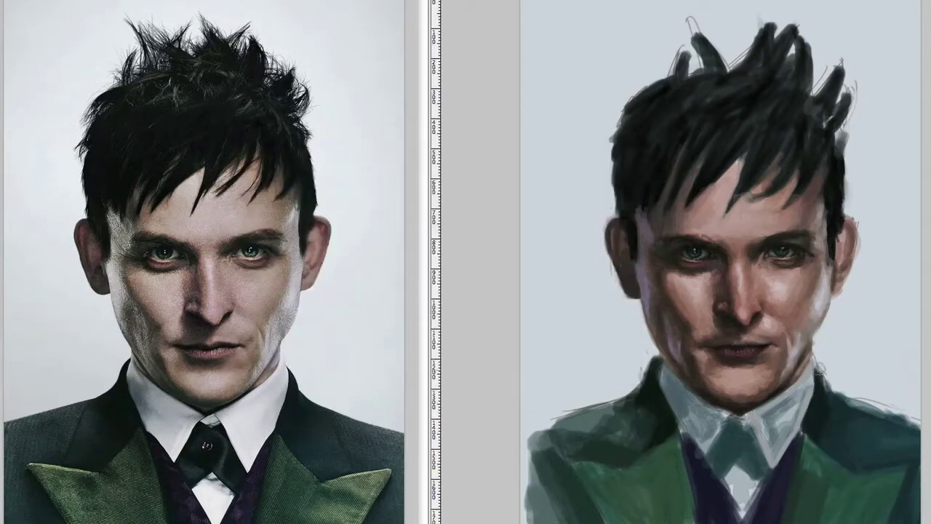
mouse_move(618, 411)
left_mouse_down()
mouse_move(527, 445)
mouse_move(523, 509)
mouse_move(676, 480)
left_mouse_up()
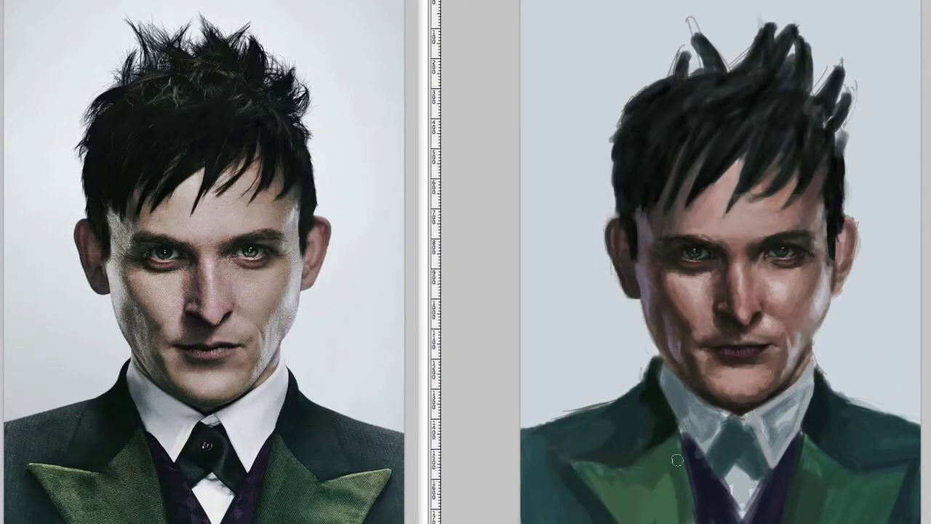
left_click_drag(669, 421, 672, 509)
left_click_drag(749, 429, 768, 471)
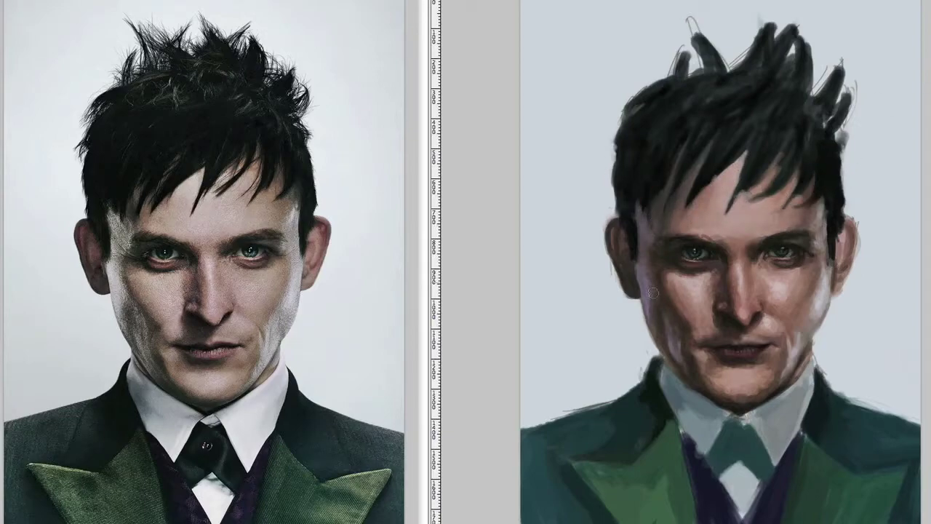
key("F5")
key("F5")
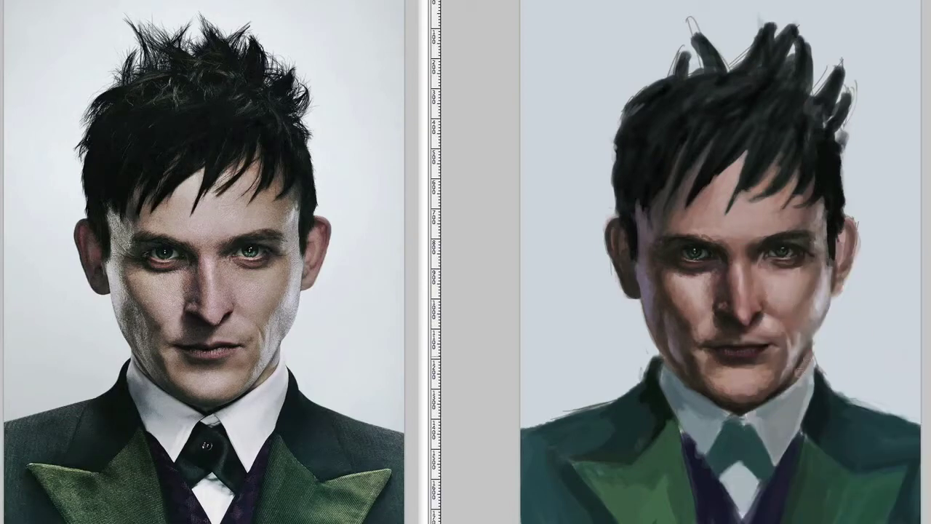
left_click_drag(852, 218, 858, 263)
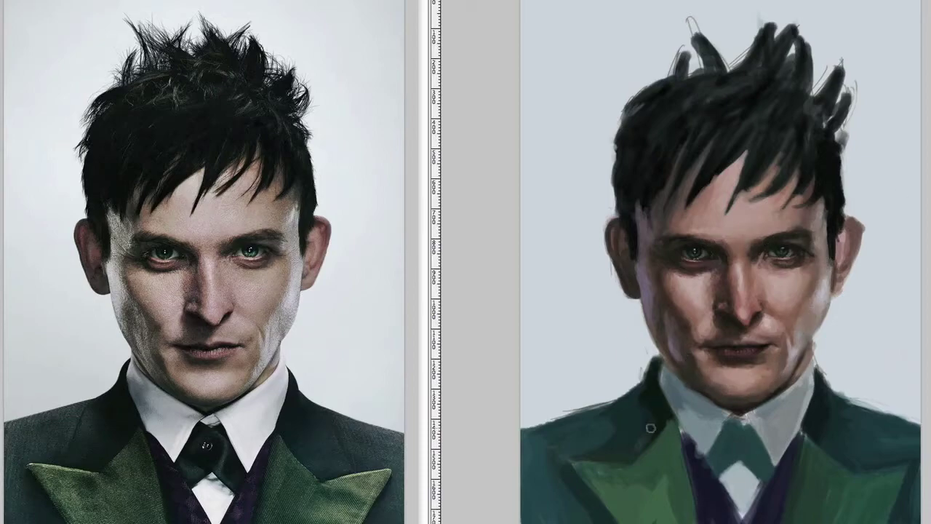
Repaint the left shoulder and lapel in a sampled jacket green, undoing the last stroke.
left_click_drag(650, 428, 624, 395)
left_click(624, 395, "alt")
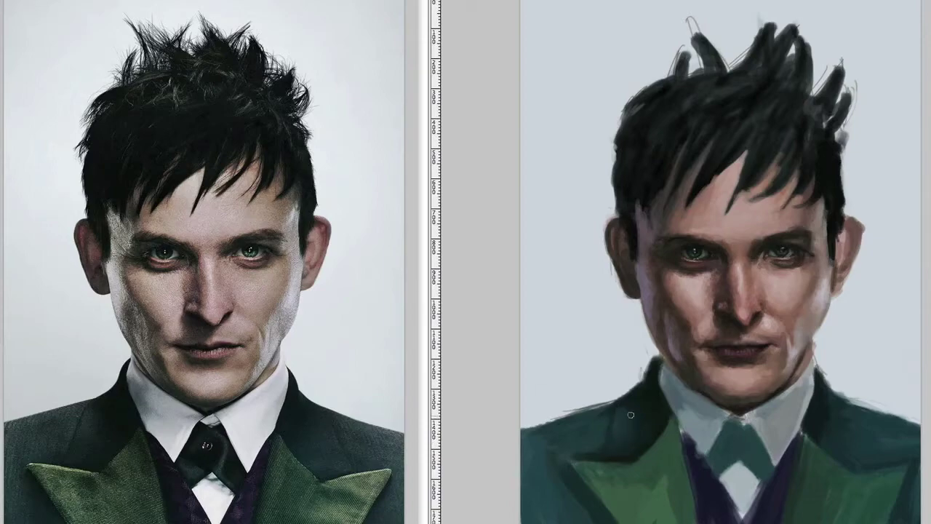
left_click(618, 418, "alt")
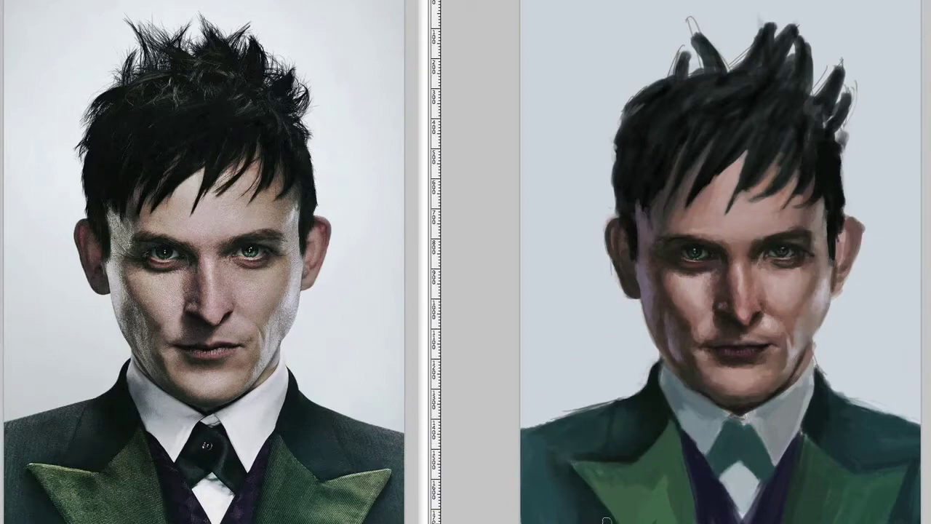
left_click_drag(542, 450, 608, 413)
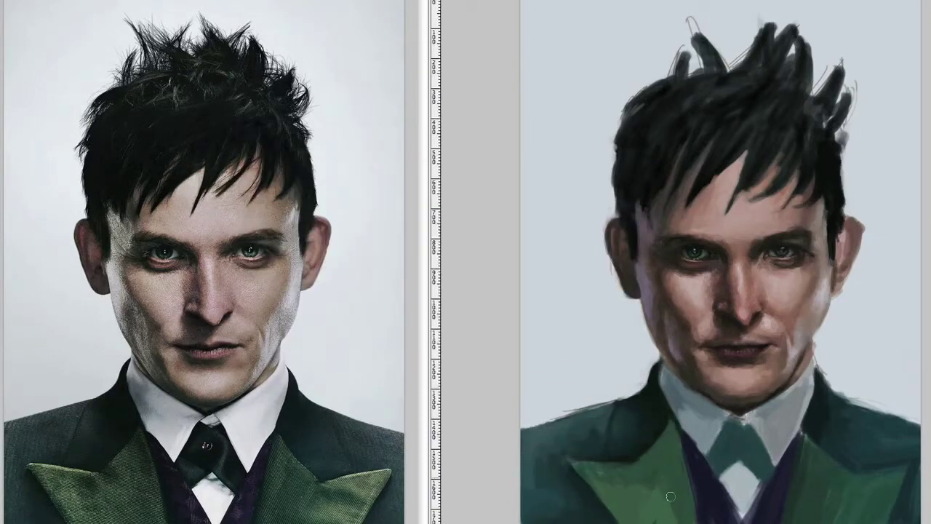
left_click_drag(663, 473, 607, 502)
left_click_drag(677, 429, 625, 509)
mouse_move(669, 462)
left_mouse_down()
mouse_move(618, 487)
mouse_move(668, 480)
left_mouse_up()
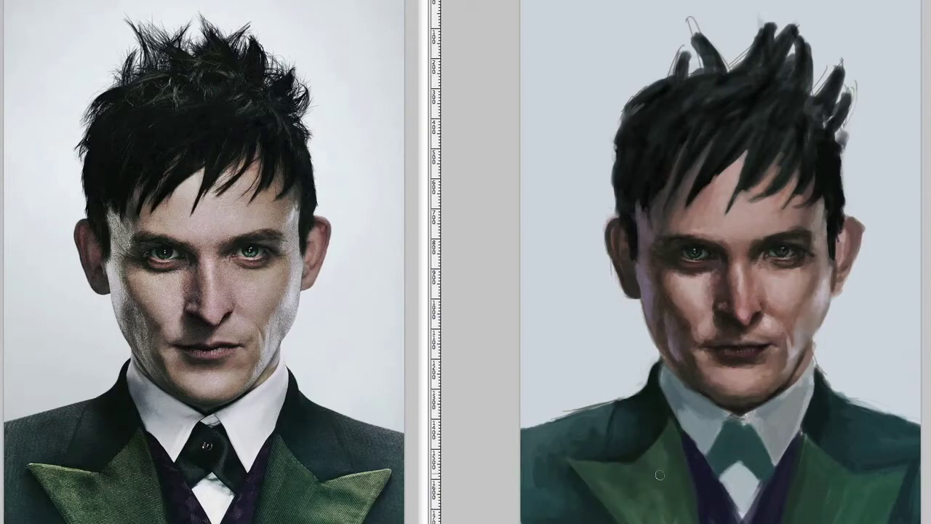
key("ctrl+z")
key("ctrl+z")
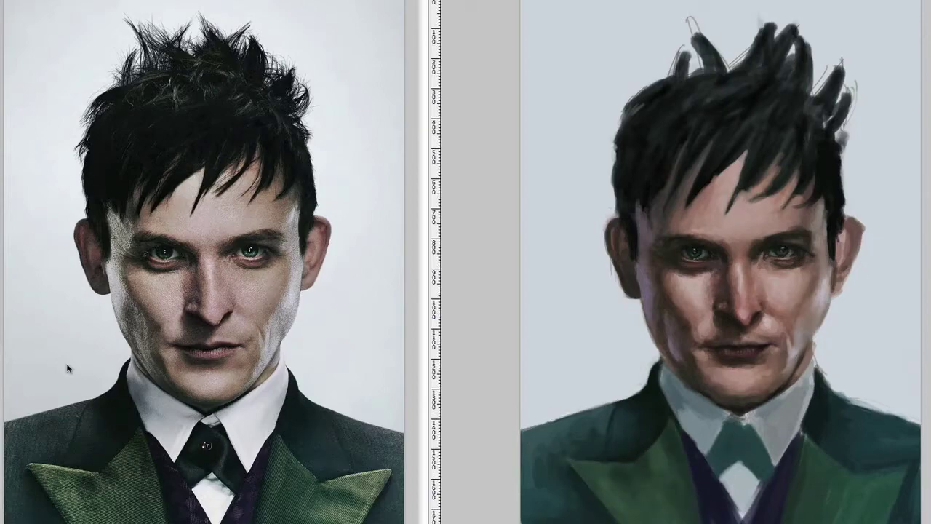
Define the tie knot, repaint the collar around it and smooth the right lapel.
mouse_move(760, 473)
left_mouse_down()
mouse_move(720, 455)
mouse_move(724, 445)
mouse_move(764, 465)
left_mouse_up()
left_click_drag(749, 414, 807, 375)
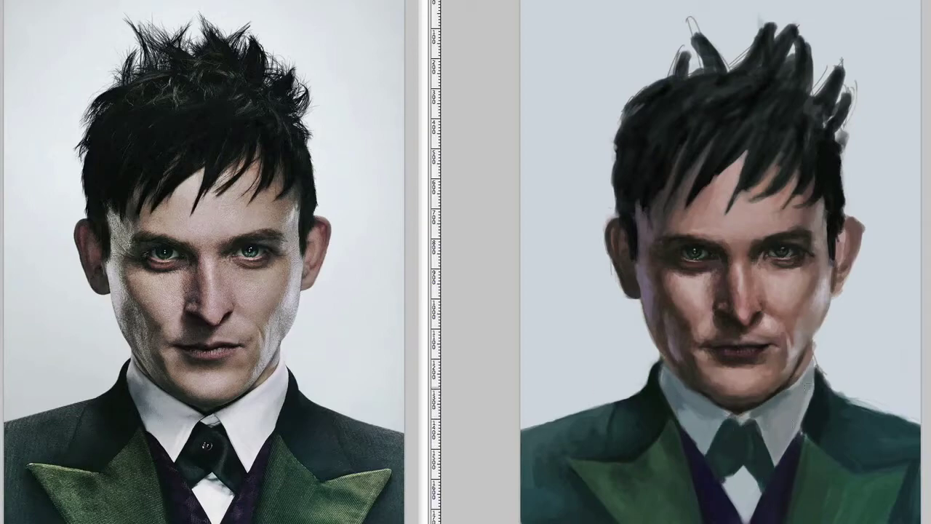
left_click_drag(782, 466, 811, 386)
left_click_drag(764, 443, 749, 510)
mouse_move(818, 360)
left_mouse_down()
mouse_move(820, 392)
mouse_move(785, 407)
mouse_move(919, 429)
left_mouse_up()
mouse_move(917, 469)
left_mouse_down()
mouse_move(887, 491)
mouse_move(858, 465)
mouse_move(872, 465)
left_mouse_up()
mouse_move(807, 472)
left_mouse_down()
mouse_move(880, 509)
mouse_move(861, 465)
left_mouse_up()
left_click_drag(709, 452, 771, 465)
left_click_drag(720, 480, 762, 453)
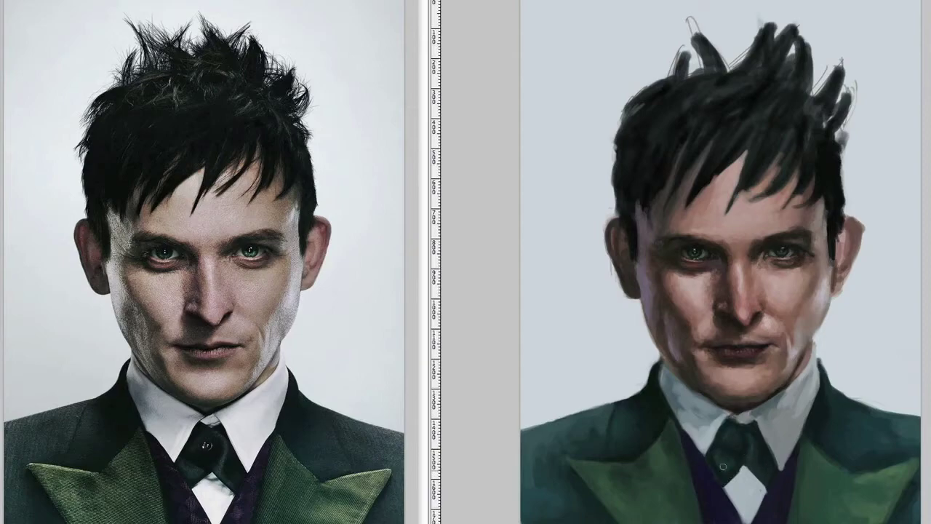
Shade the right cheek and jawline and add dark touches along the ear.
left_click_drag(844, 269, 818, 331)
left_click_drag(833, 291, 823, 327)
left_click_drag(836, 291, 821, 333)
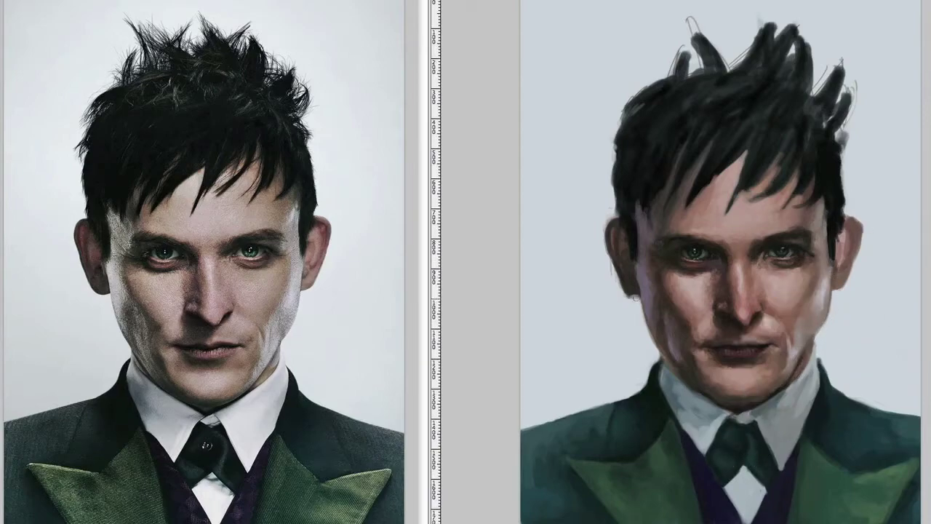
left_click_drag(851, 226, 843, 273)
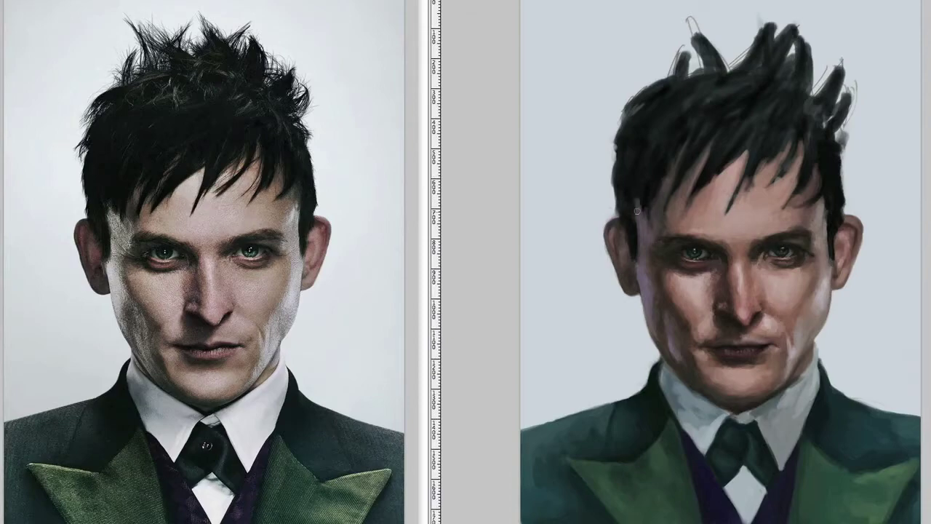
Paint out the sketchy hair strands at the top and right side with the background colour.
key("F5")
key("F5")
left_click_drag(661, 80, 622, 131)
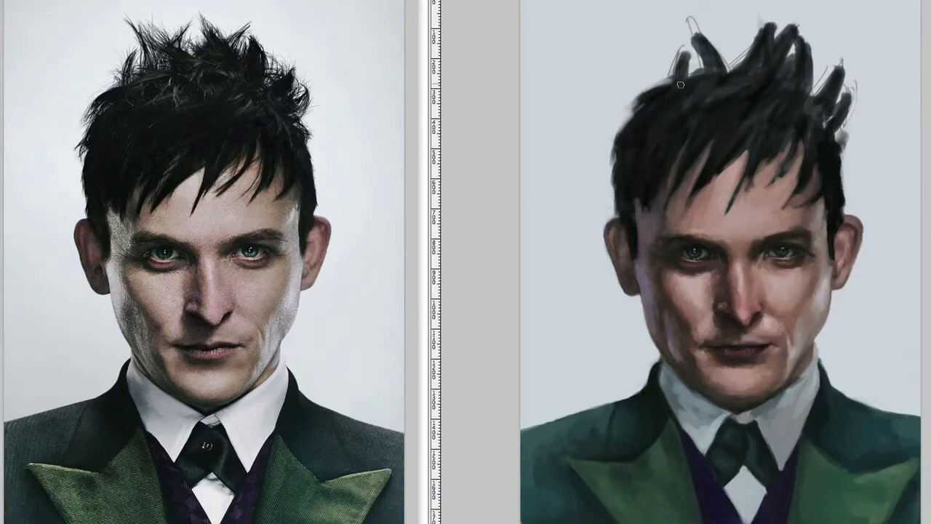
left_click_drag(679, 73, 709, 18)
left_click_drag(731, 66, 808, 33)
left_click_drag(847, 58, 832, 210)
left_click_drag(851, 91, 818, 69)
left_click_drag(844, 207, 815, 219)
Pick a bristle brush tip and paint dark strands on the right side, fringe and left edge.
key("F5")
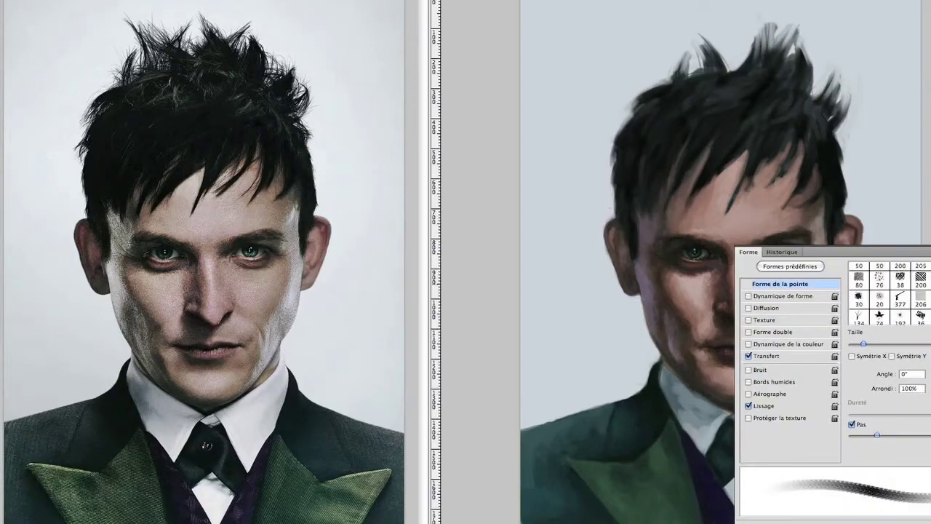
key("F5")
left_click_drag(757, 95, 740, 189)
left_click_drag(793, 131, 757, 182)
left_click_drag(760, 145, 807, 203)
left_click_drag(818, 167, 828, 255)
left_click_drag(740, 154, 694, 205)
left_click_drag(709, 145, 665, 213)
left_click_drag(615, 156, 610, 214)
left_click_drag(637, 100, 621, 131)
mouse_move(691, 49)
left_mouse_down()
mouse_move(664, 81)
mouse_move(678, 21)
left_mouse_up()
Paint new dark spikes across the top of the hair and along both edges.
left_click_drag(698, 73, 763, 22)
left_click_drag(775, 70, 796, 29)
left_click_drag(785, 87, 808, 40)
mouse_move(836, 69)
left_mouse_down()
mouse_move(808, 108)
mouse_move(842, 146)
left_mouse_up()
left_click_drag(643, 93, 616, 163)
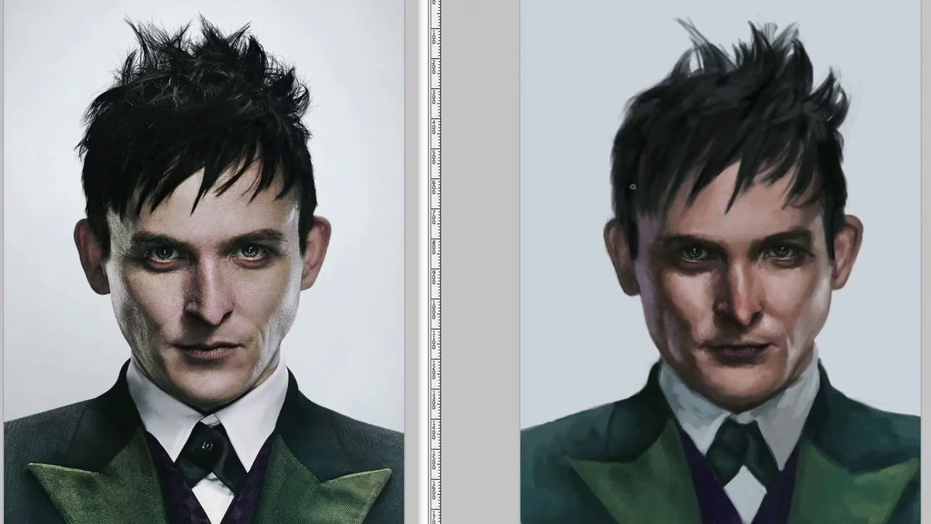
left_click_drag(742, 107, 726, 81)
left_click_drag(793, 66, 777, 40)
left_click_drag(824, 94, 810, 59)
left_click_drag(848, 140, 839, 117)
left_click_drag(656, 83, 623, 116)
Lighten the top spiky strands and add extra dark strands on both sides of the hair.
left_click_drag(687, 74, 677, 52)
left_click_drag(669, 88, 650, 70)
left_click_drag(704, 76, 743, 47)
left_click_drag(807, 133, 814, 186)
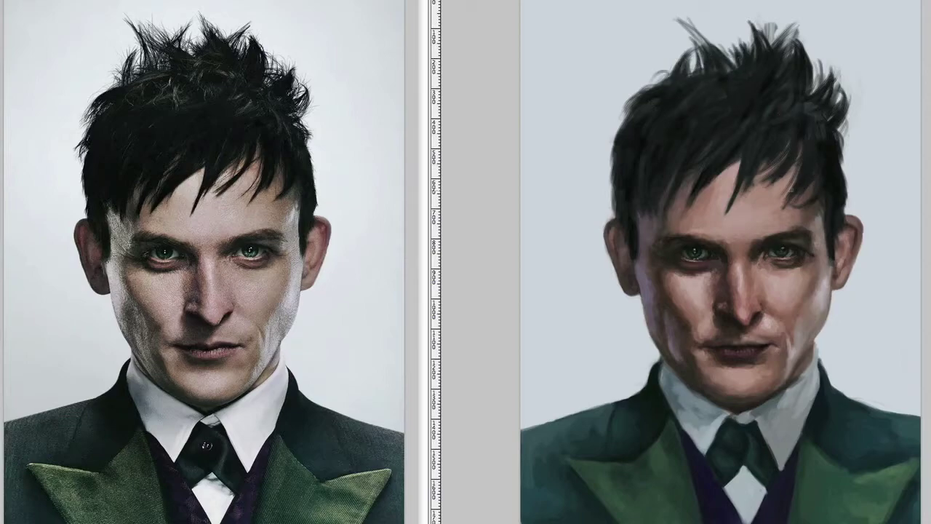
left_click_drag(697, 190, 729, 161)
mouse_move(742, 55)
left_mouse_down()
mouse_move(760, 22)
mouse_move(794, 22)
left_mouse_up()
left_click_drag(706, 42, 678, 18)
mouse_move(803, 64)
left_mouse_down()
mouse_move(783, 24)
mouse_move(822, 94)
left_mouse_up()
left_click_drag(839, 123, 849, 170)
left_click_drag(627, 172, 605, 113)
left_click_drag(666, 132, 618, 75)
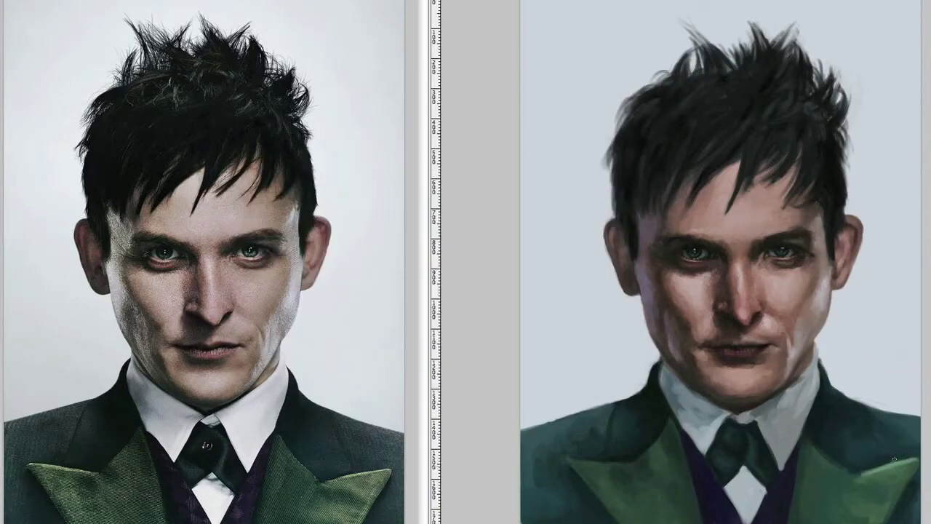
Add subtle highlights to the right lapel and the top edge of the left lapel.
left_click_drag(865, 507, 885, 471)
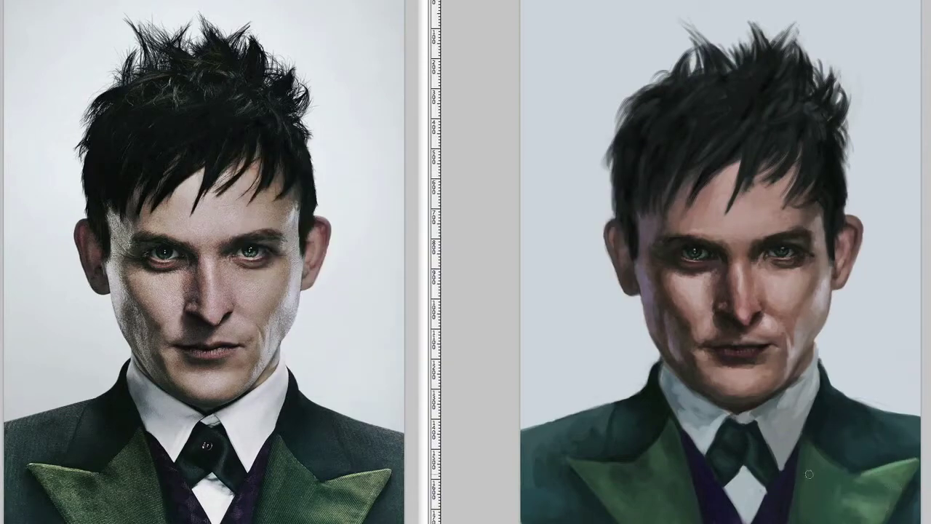
left_click(840, 474, "alt")
left_click_drag(575, 463, 634, 461)
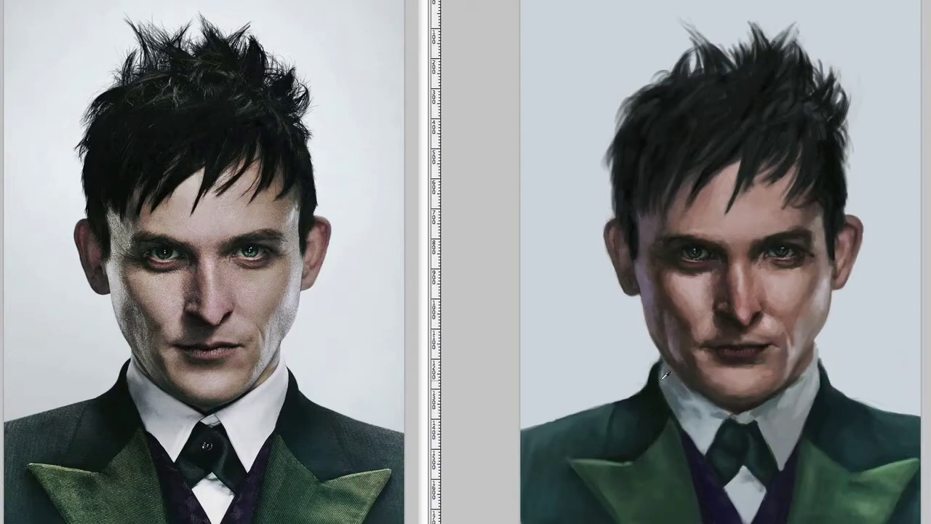
Brighten the shirt collar on both sides of the tie, lighten the chin, darken a hair patch.
left_click_drag(676, 382, 694, 408)
mouse_move(756, 381)
left_mouse_down()
mouse_move(800, 415)
mouse_move(796, 469)
left_mouse_up()
mouse_move(688, 432)
left_mouse_down()
mouse_move(709, 458)
mouse_move(689, 391)
mouse_move(688, 418)
left_mouse_up()
left_click_drag(789, 458, 757, 407)
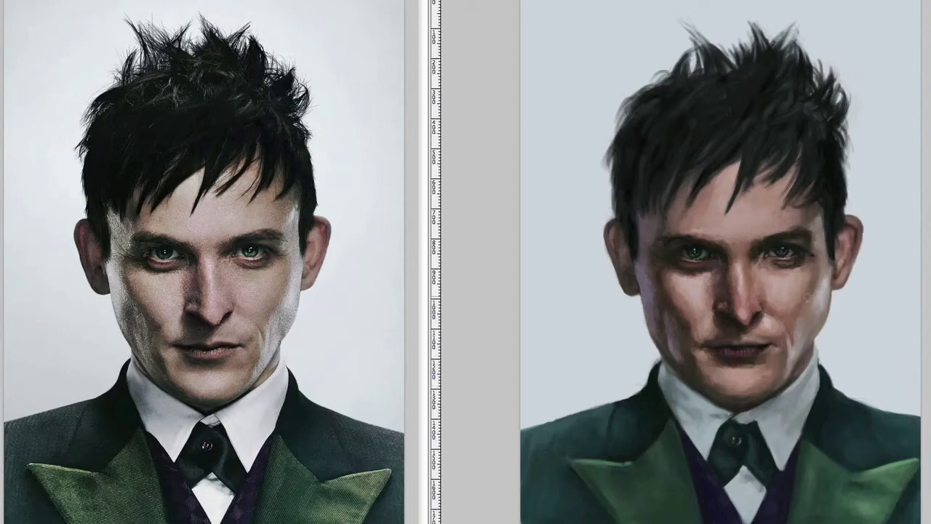
mouse_move(739, 381)
left_mouse_down()
mouse_move(749, 389)
mouse_move(705, 364)
left_mouse_up()
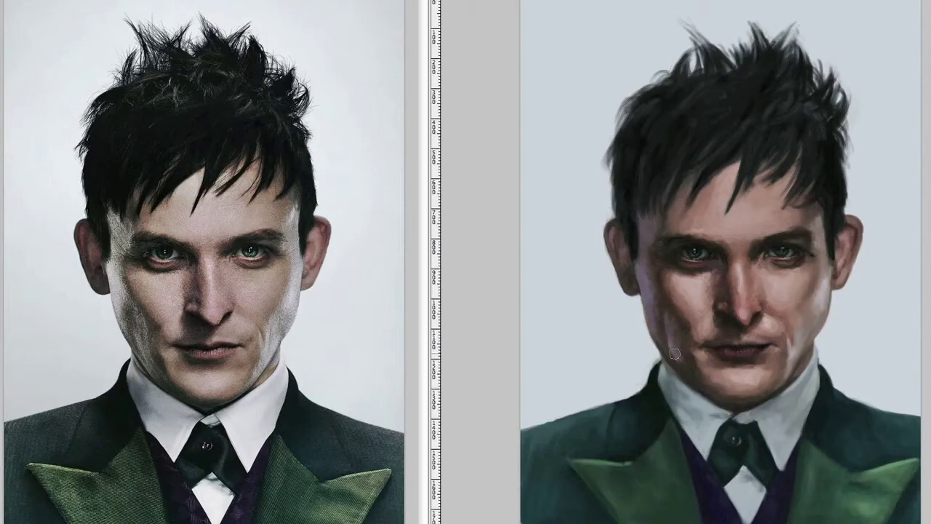
left_click_drag(667, 102, 639, 93)
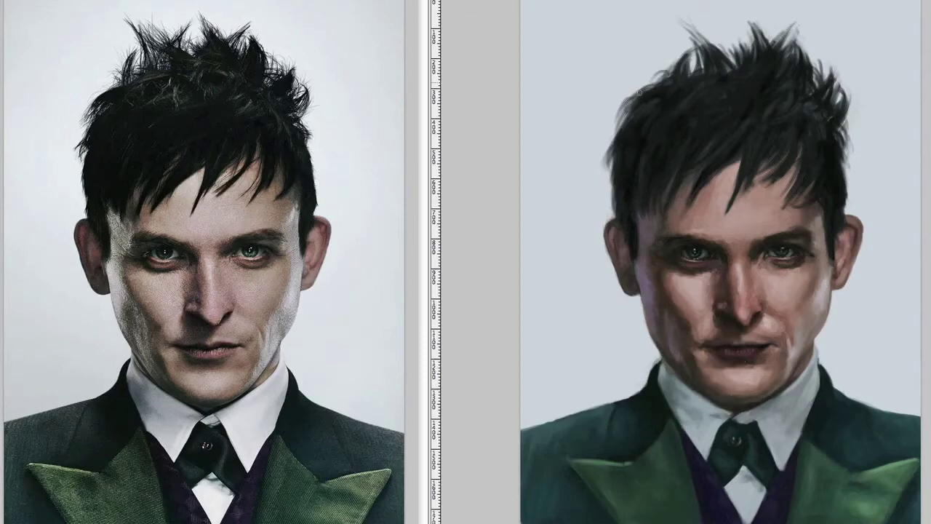